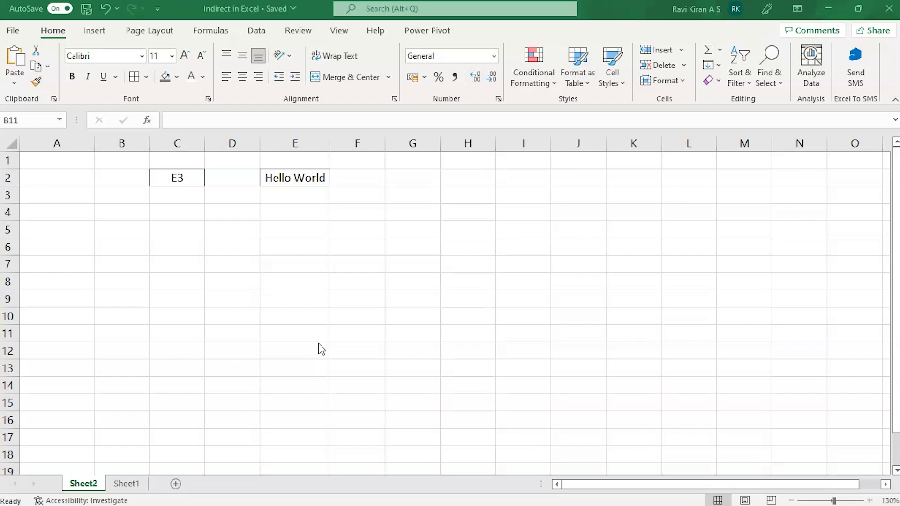
Step: Enter the formula =INDIRECT(C2) in cell A2 of Sheet2
click(275, 350)
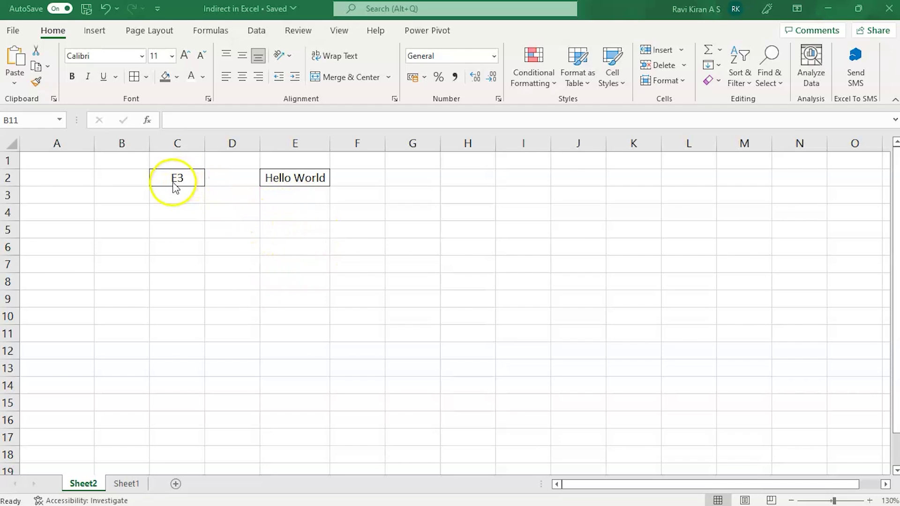
click(63, 181)
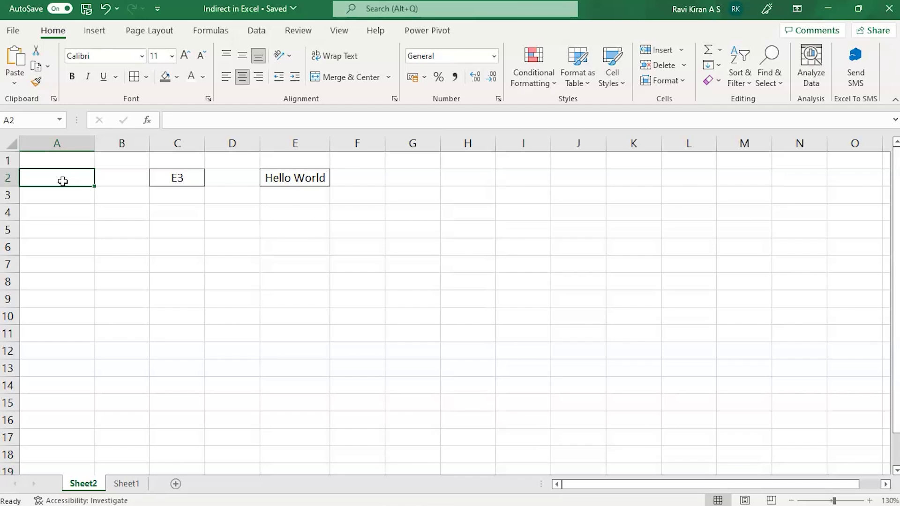
text(=In)
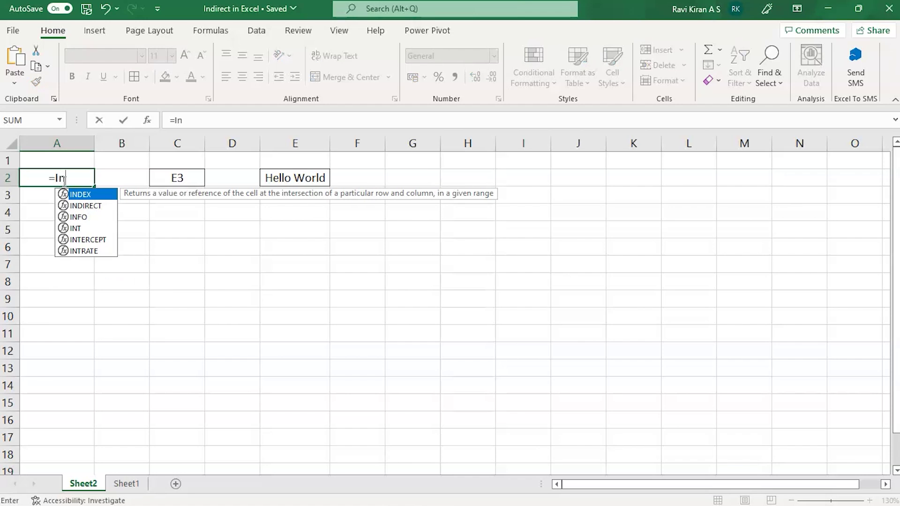
key(Down)
key(Tab)
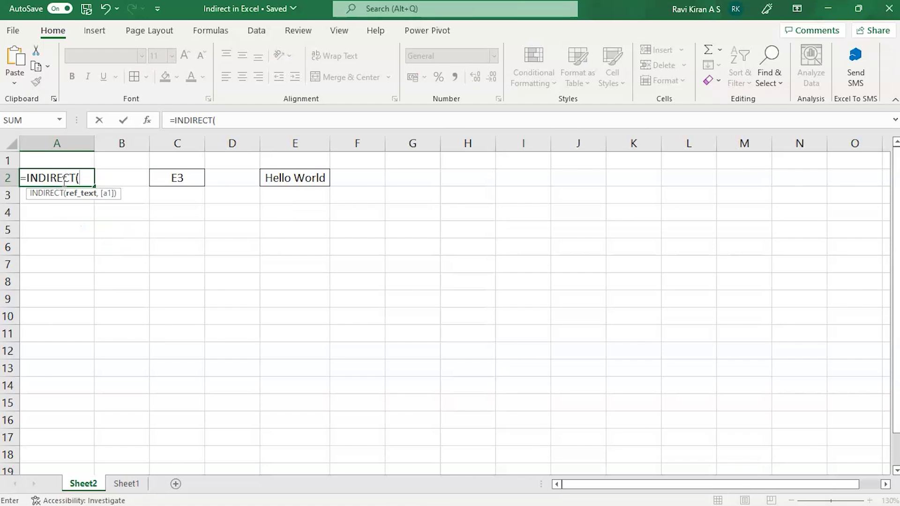
click(163, 176)
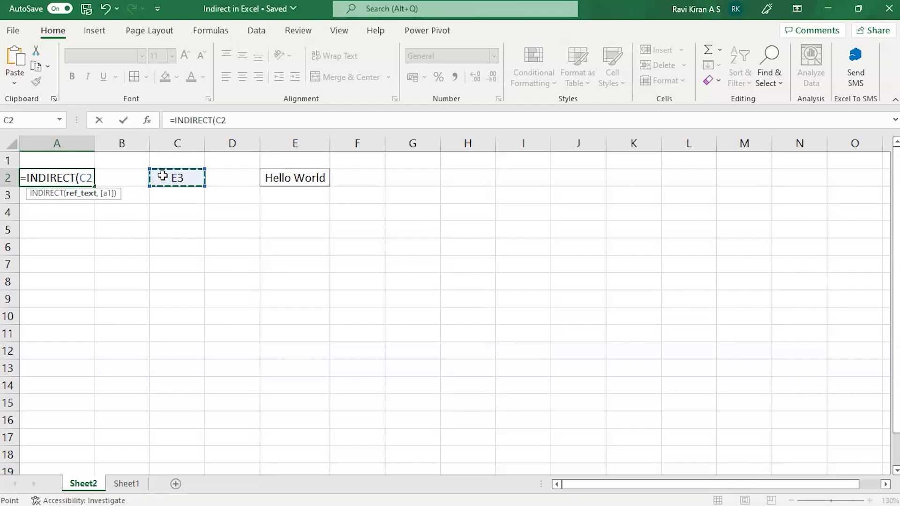
key(Return)
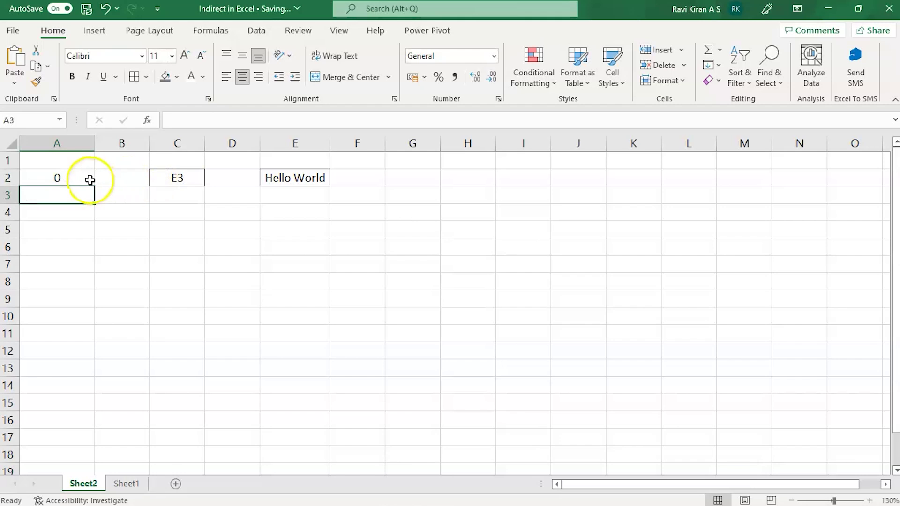
Step: Change the reference text in C2 to E2 and clear the formula from A2
click(88, 179)
double_click(89, 180)
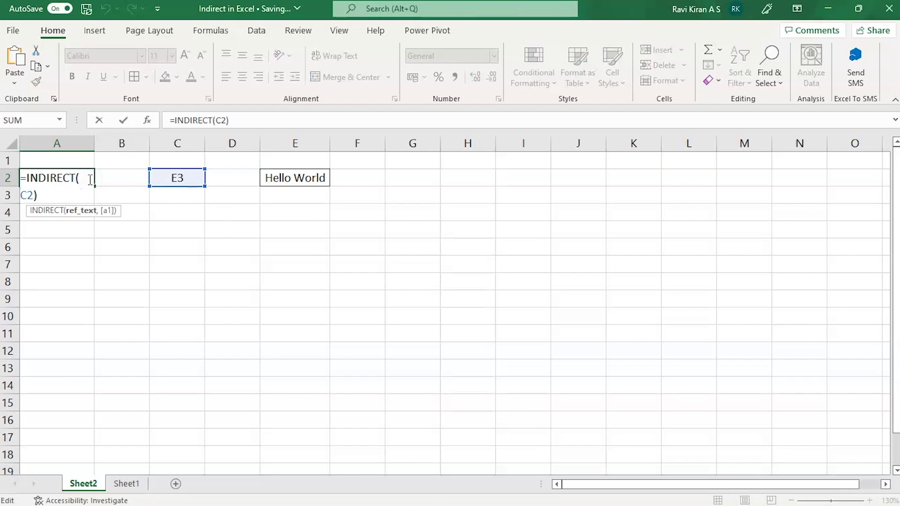
click(203, 220)
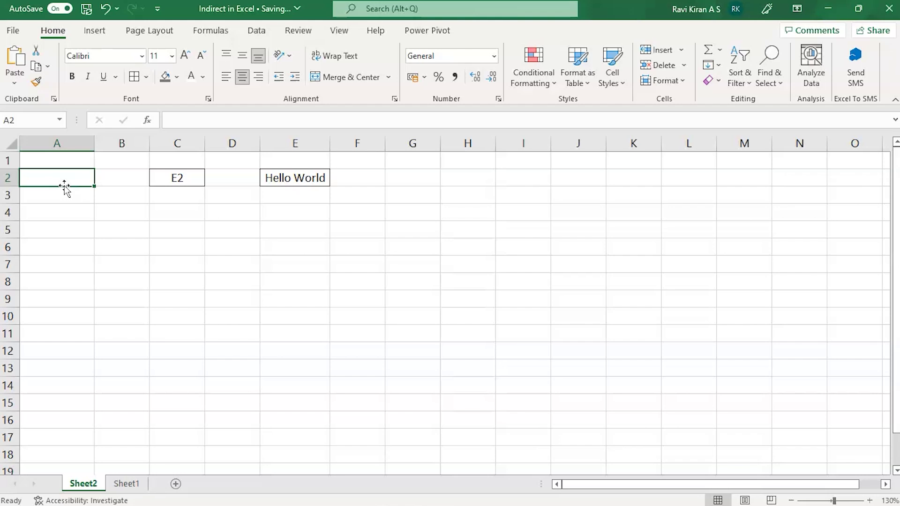
Step: Enter =INDIRECT(C2) in the emptied cell A2 and compare its result with the text in E2
text(=in)
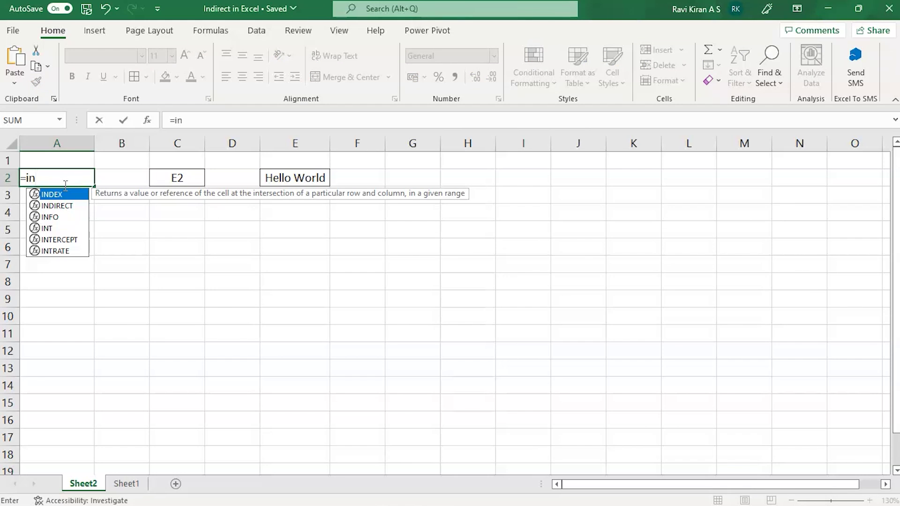
key(Down)
key(Tab)
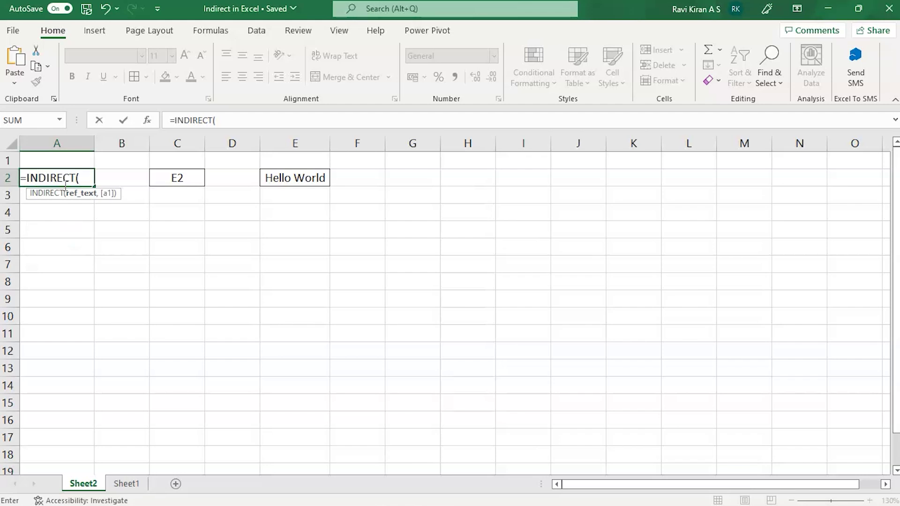
click(181, 180)
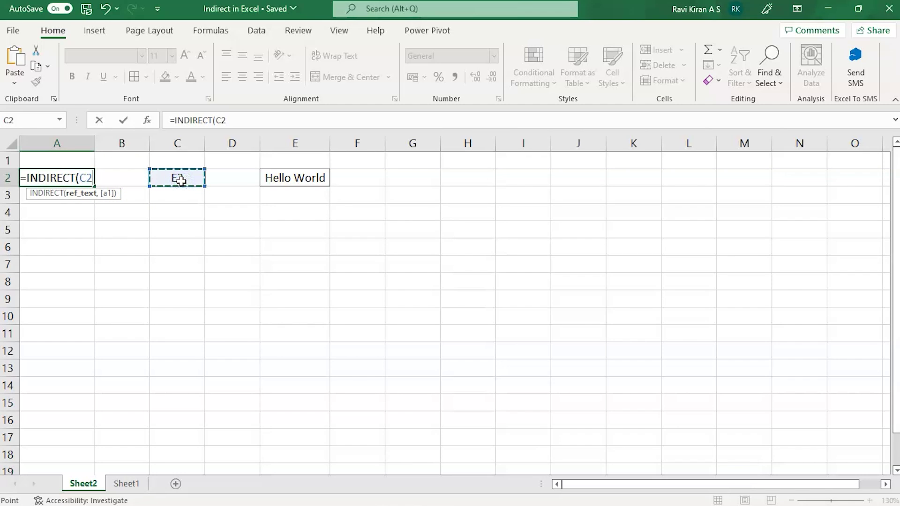
text())
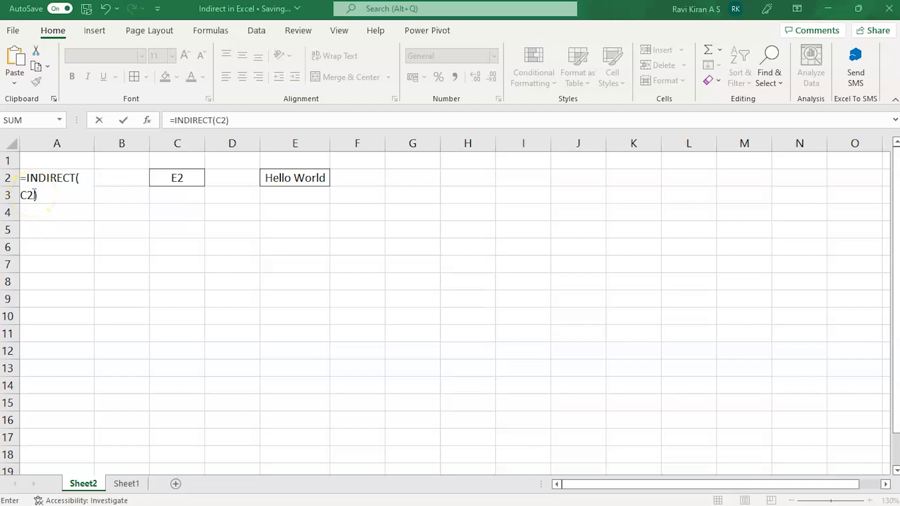
click(34, 193)
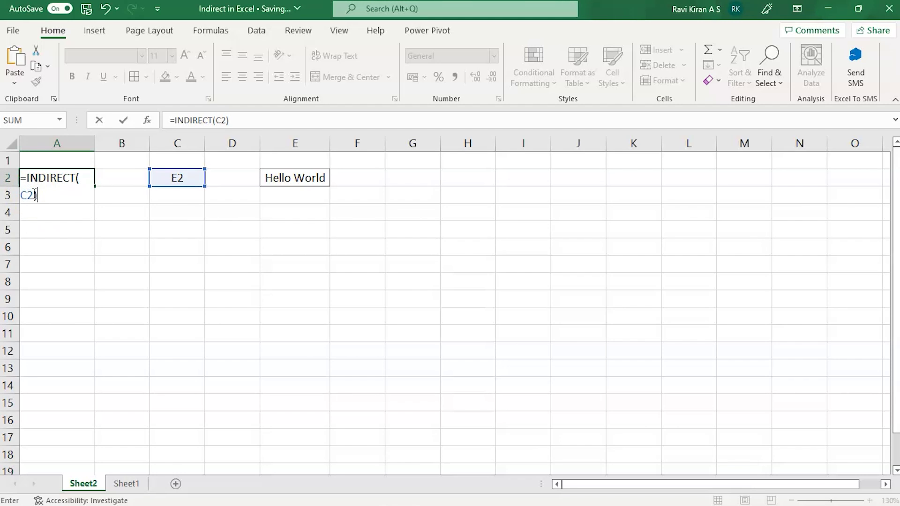
key(Return)
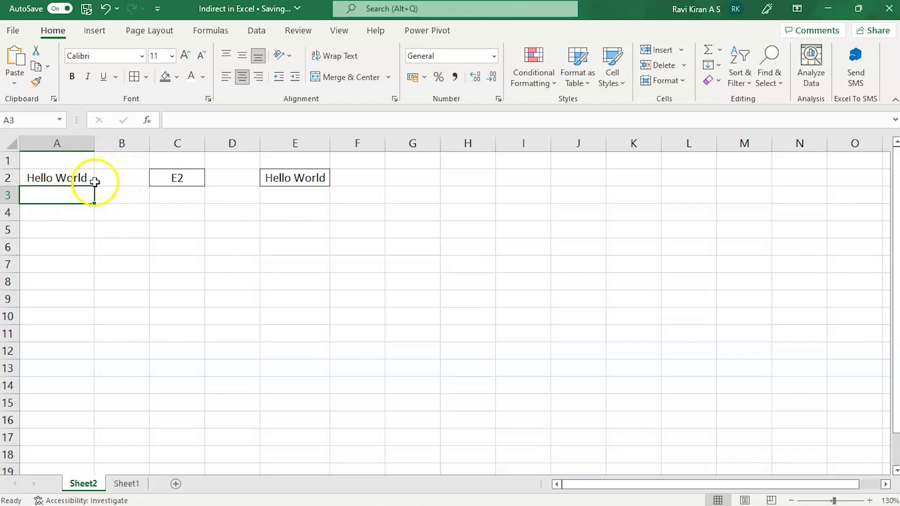
click(267, 178)
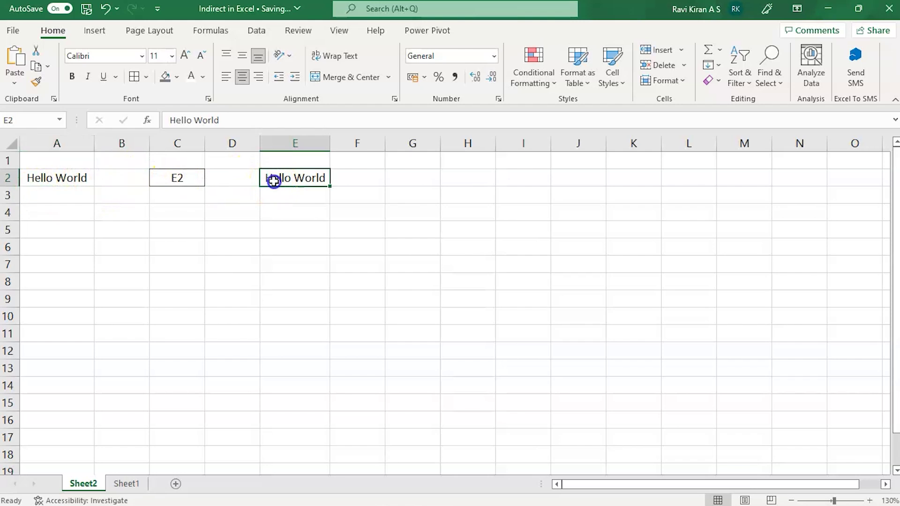
click(85, 177)
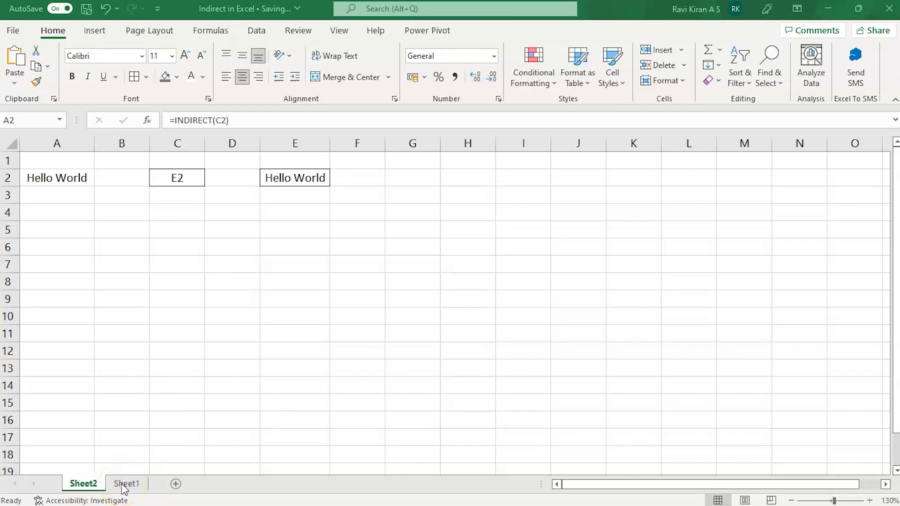
Step: Switch to Sheet1 and choose the student from column D in the Student name drop-down list in B7
click(83, 485)
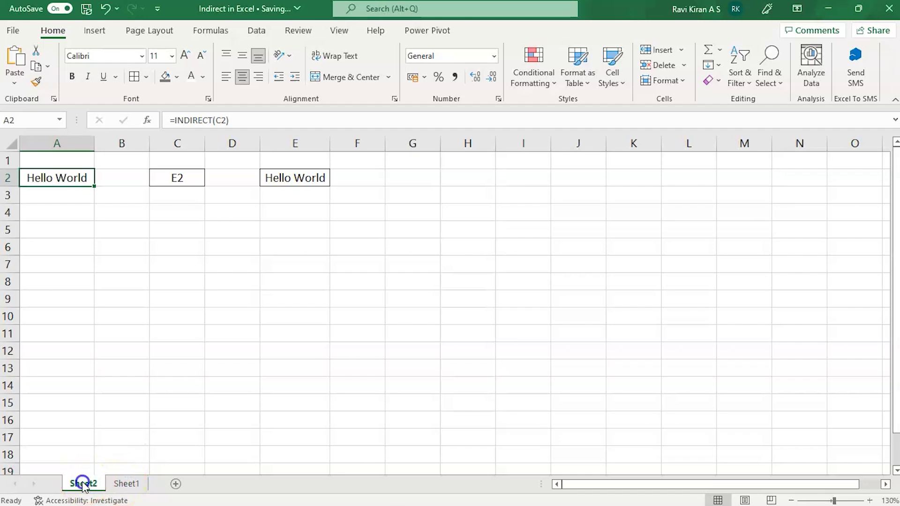
click(126, 484)
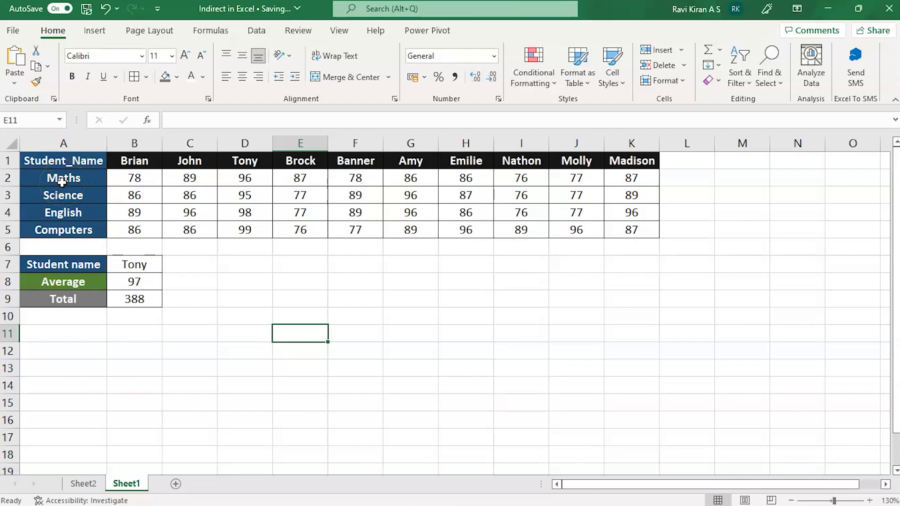
click(128, 270)
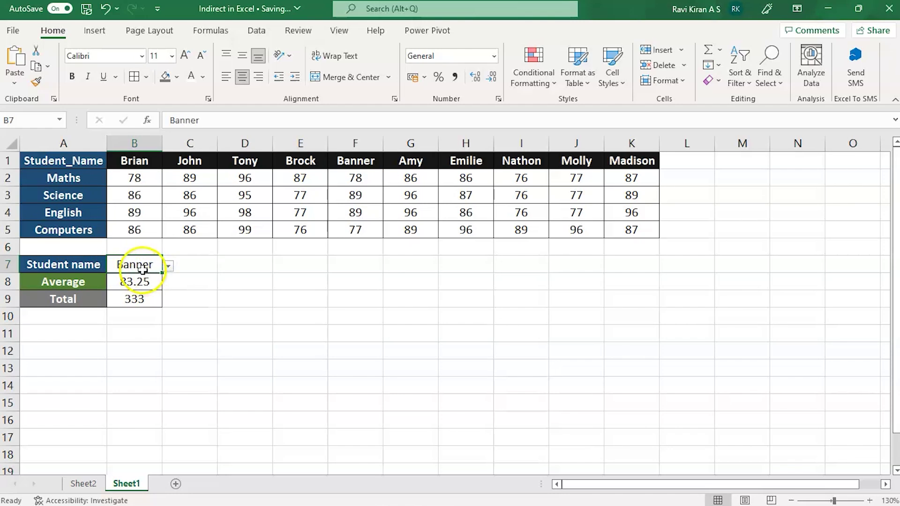
drag(143, 270, 169, 268)
click(169, 267)
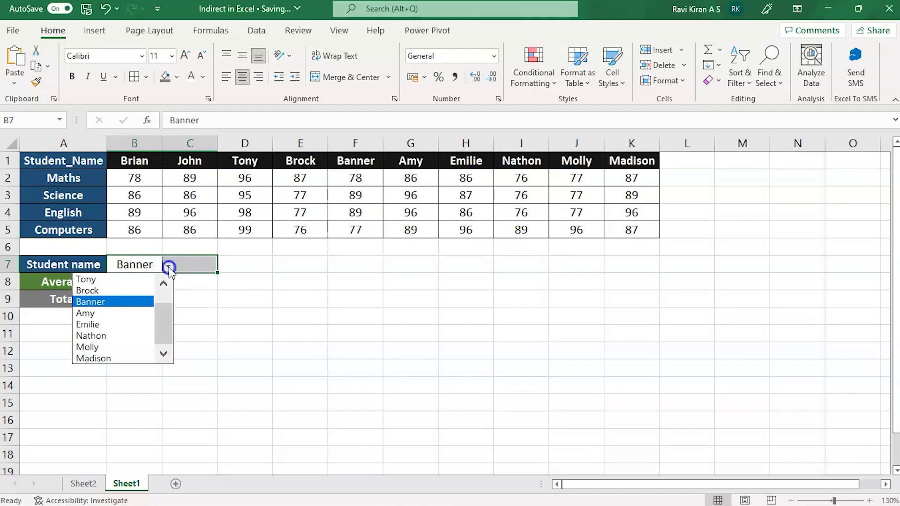
click(121, 281)
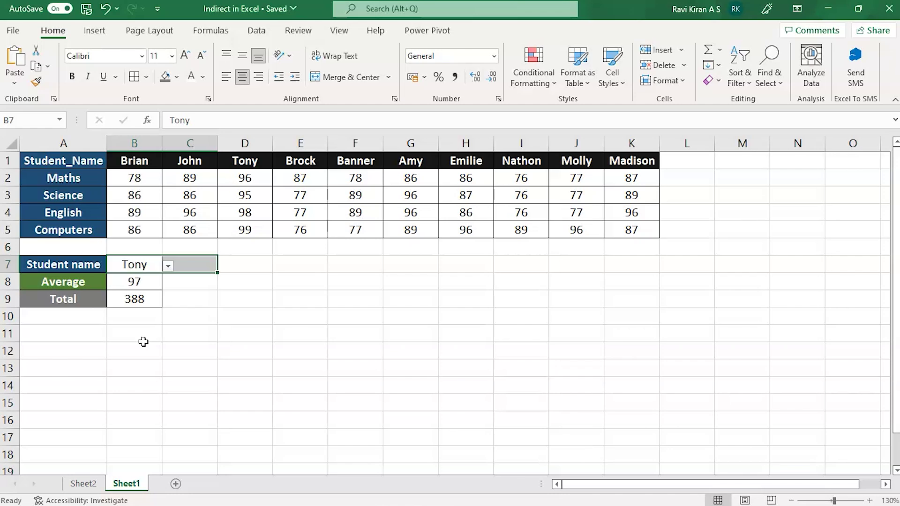
Step: Copy the Student name, Average and Total labels from A7:A9 to A11:A13
drag(63, 264, 64, 294)
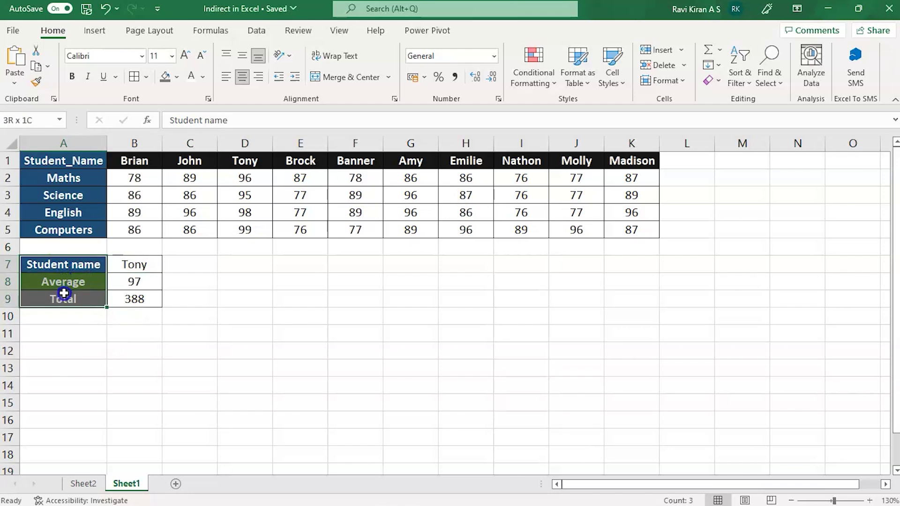
key(ctrl+c)
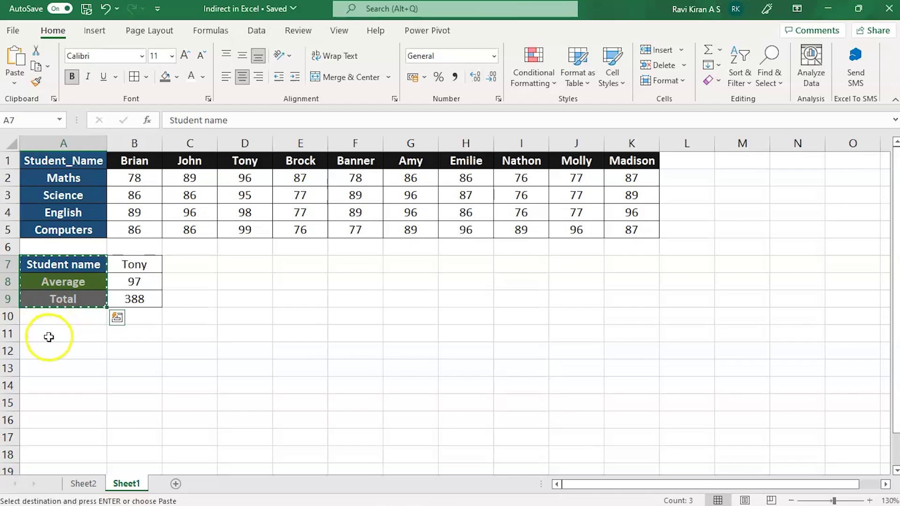
click(48, 337)
key(ctrl+v)
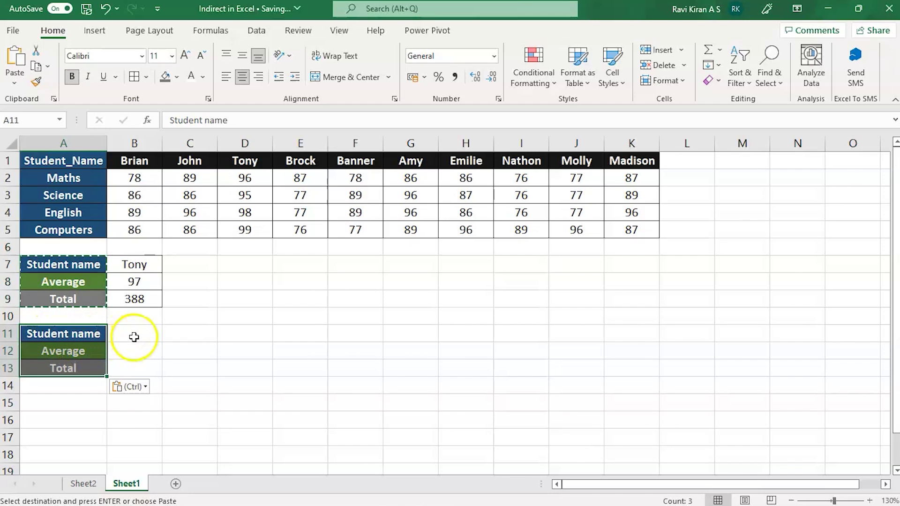
click(134, 337)
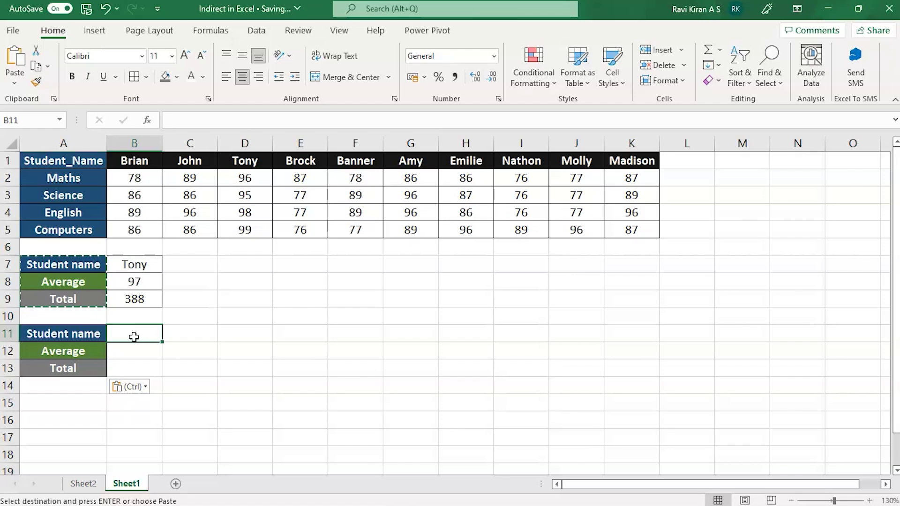
click(191, 332)
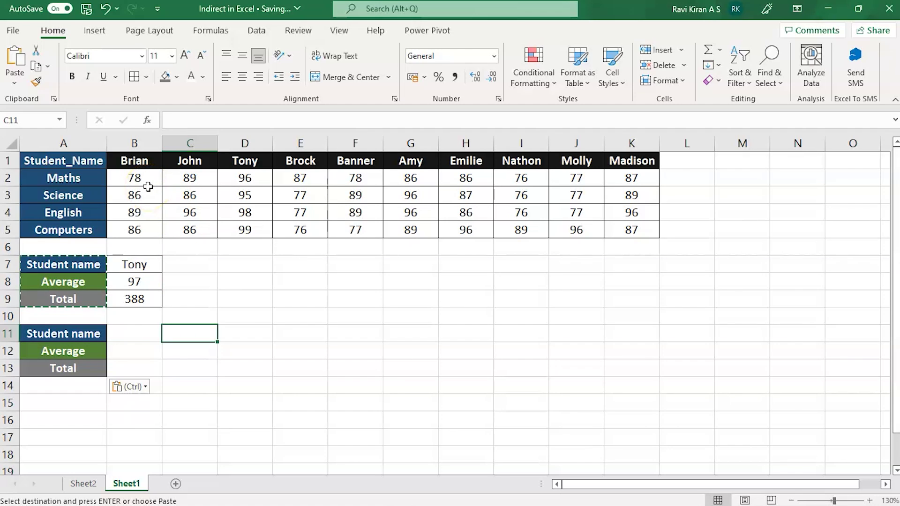
Step: Try to define a workbook-scoped name for the marks in B2:B5, using the student's name from the column header
drag(141, 178, 141, 232)
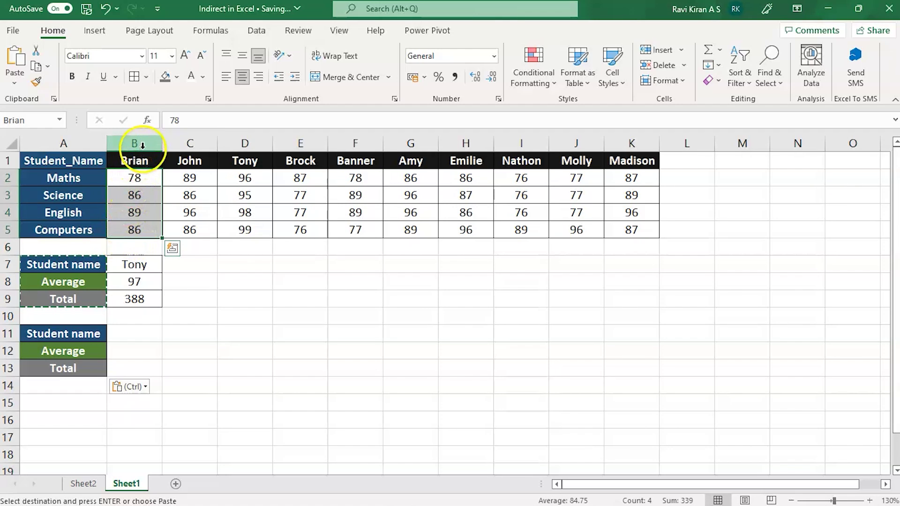
right_click(140, 230)
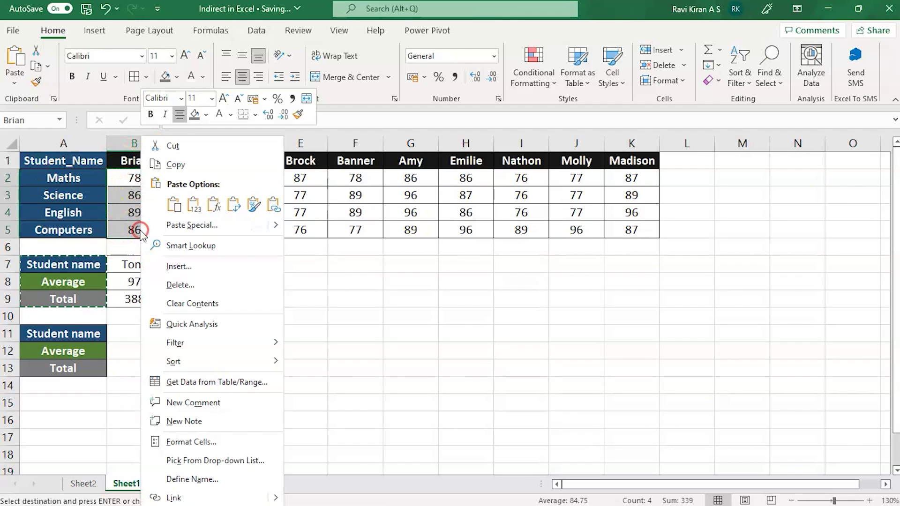
click(183, 480)
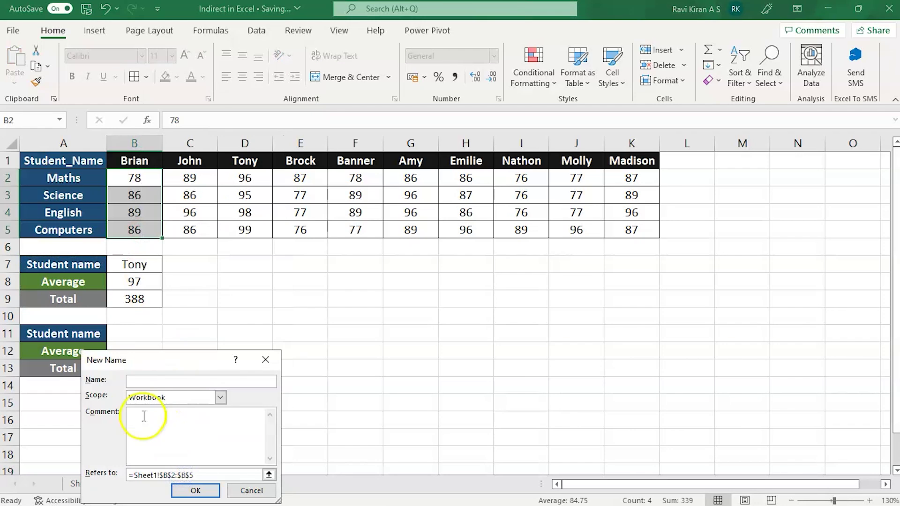
text(Br)
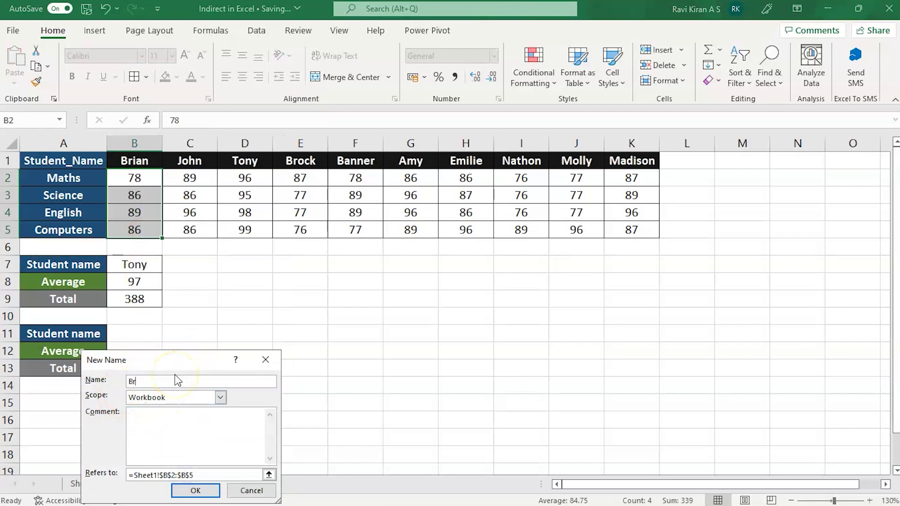
text(ian)
key(Return)
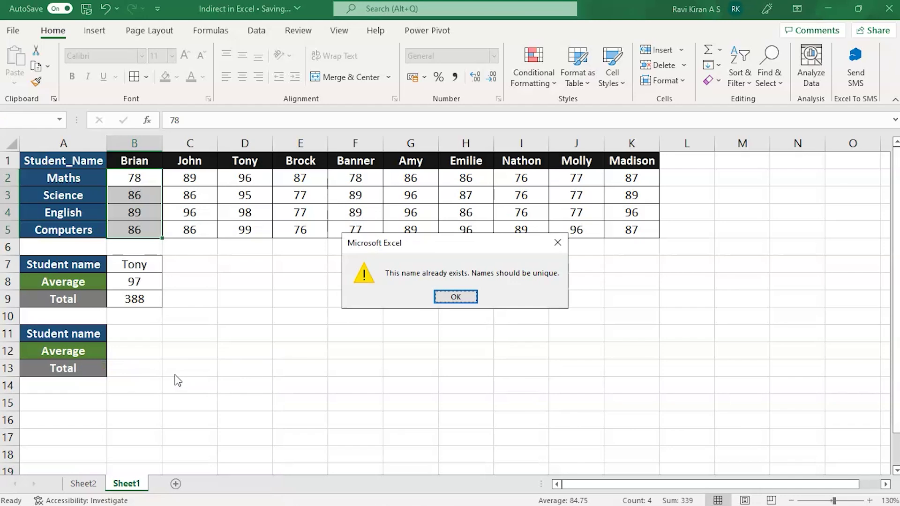
click(456, 297)
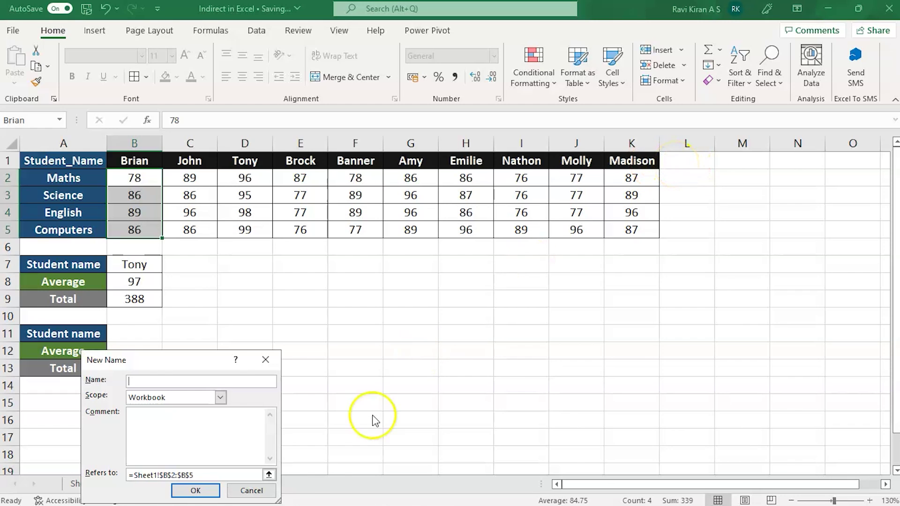
click(253, 490)
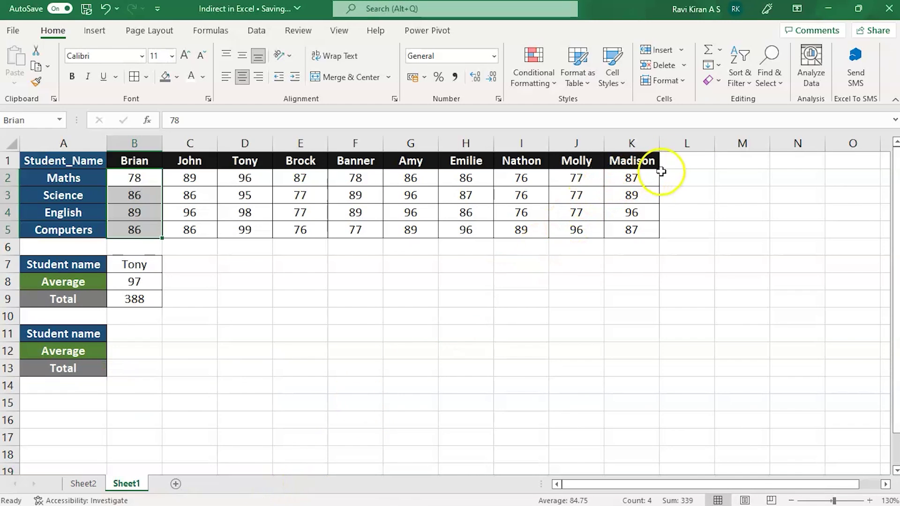
Step: Add a new student in column L, entering the student's first name in L1 and the marks 96, 87, 76 and 87 in L2:L5
click(675, 163)
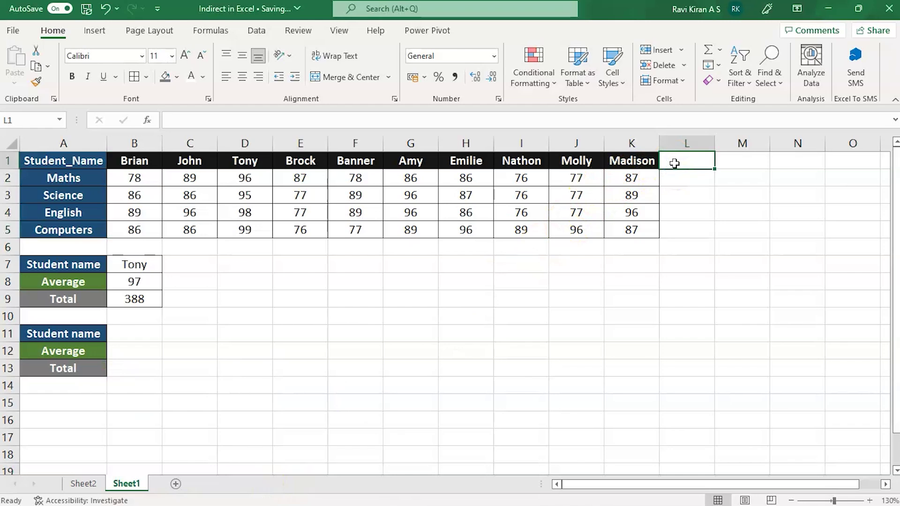
text(Jenny)
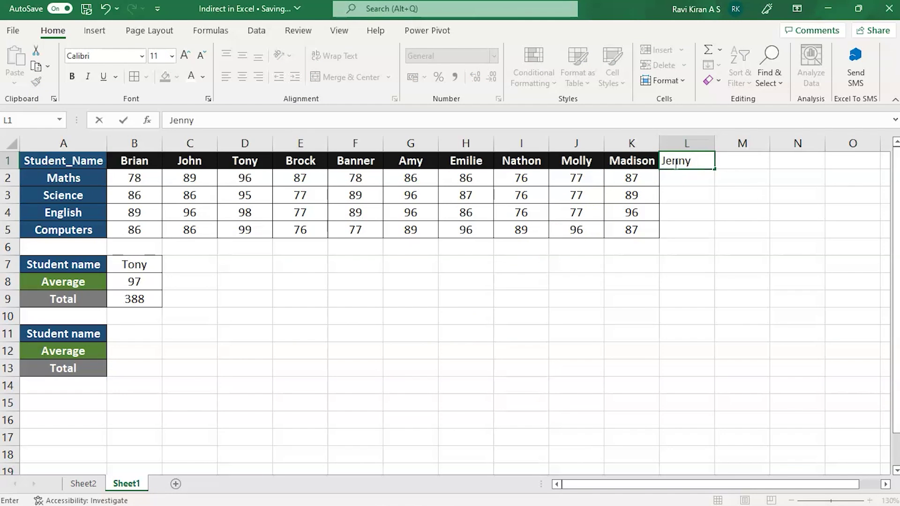
key(Return)
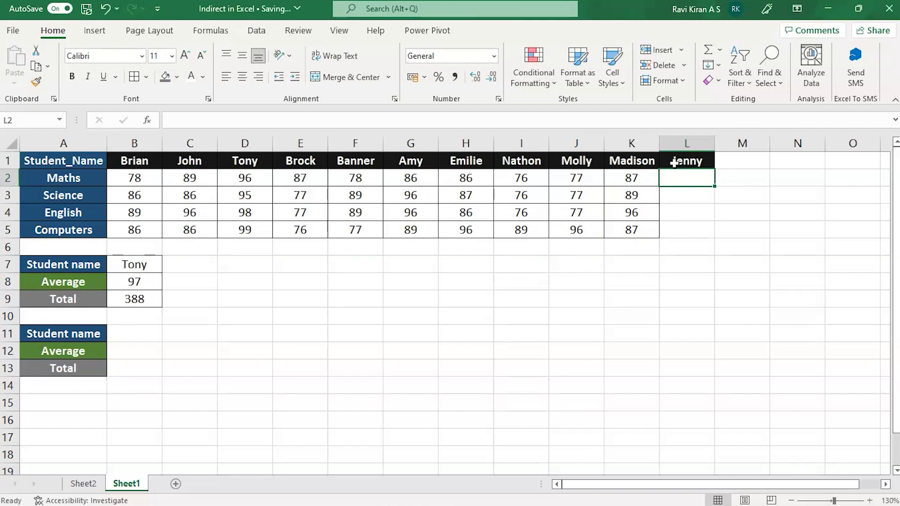
text(96)
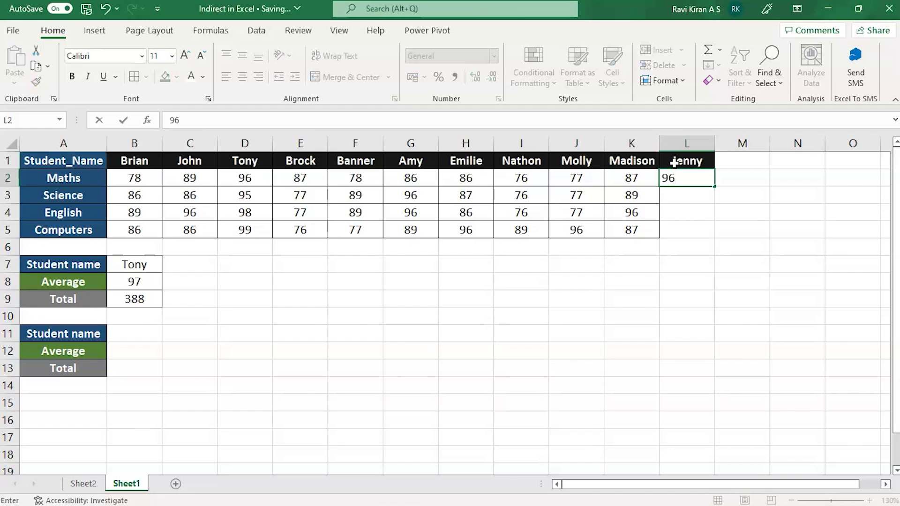
key(Return)
text(87)
key(Return)
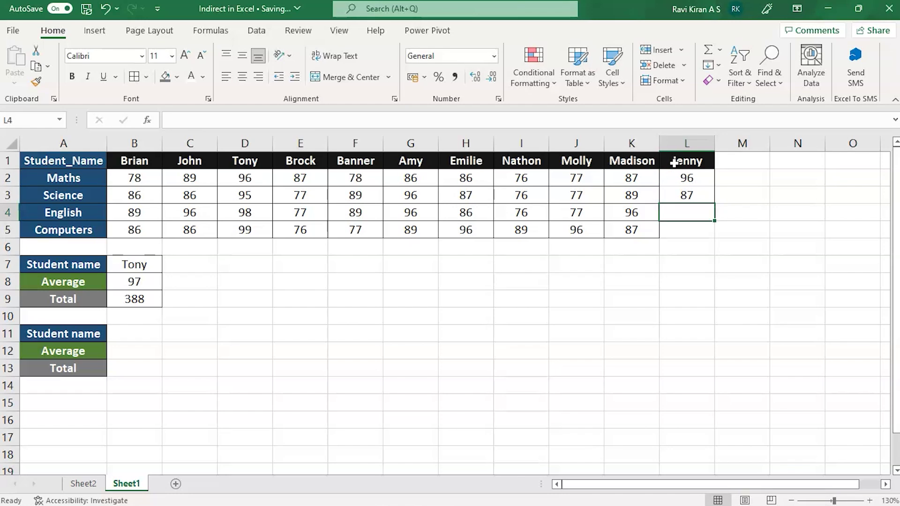
text(76)
key(Return)
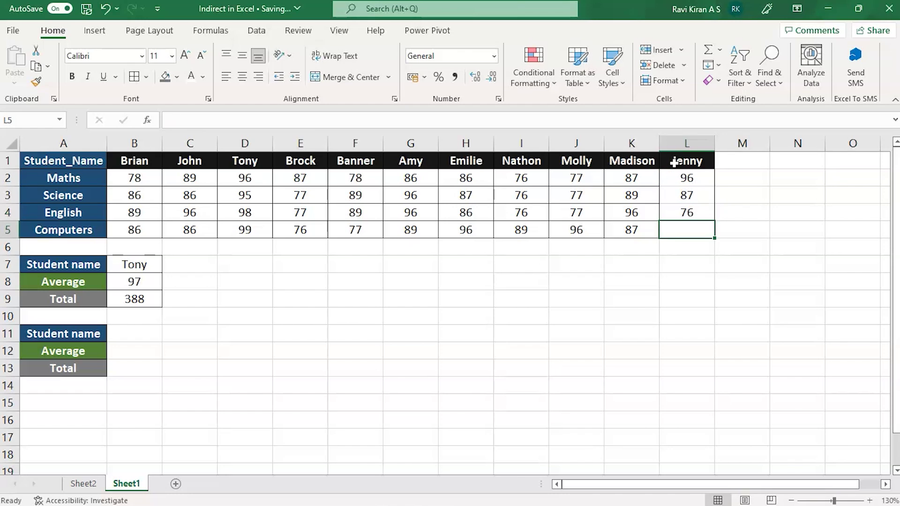
text(87)
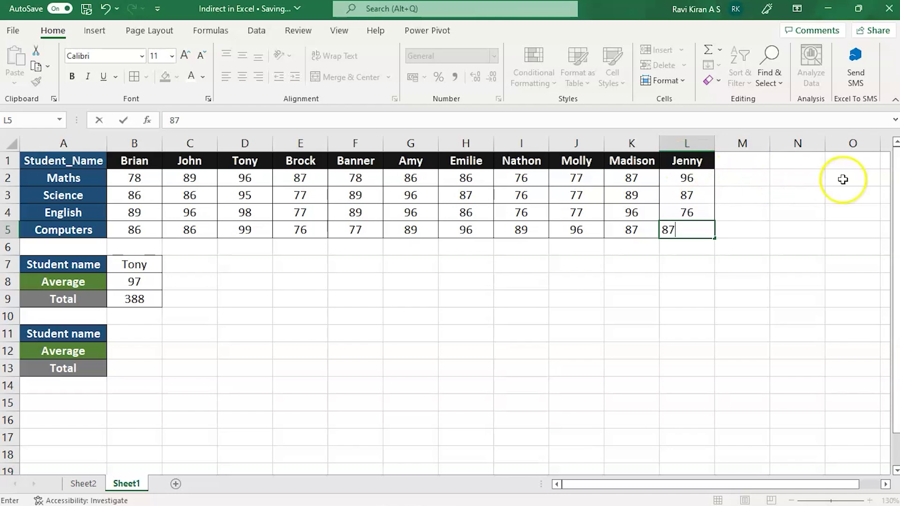
key(Return)
Step: Define a workbook-scoped name for the marks in L2:L5 using the student's name from the column header, and review the list of defined names
drag(694, 180, 697, 228)
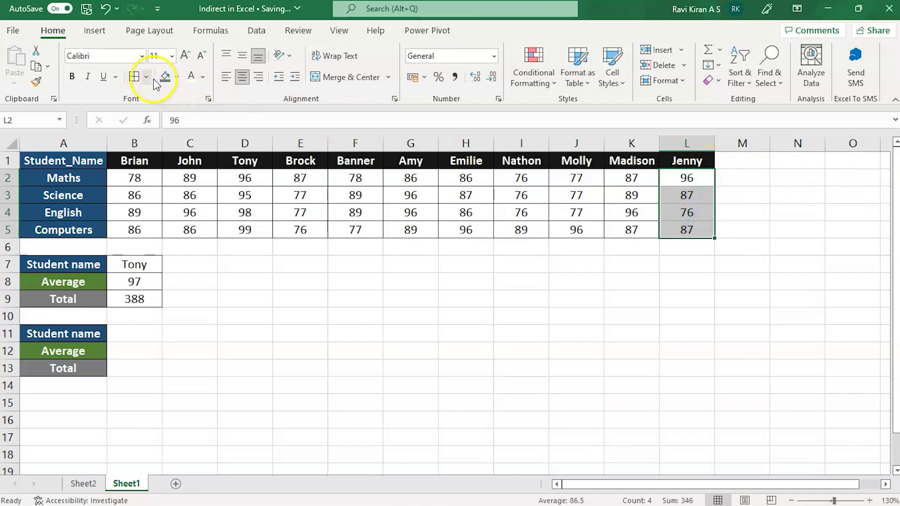
right_click(686, 235)
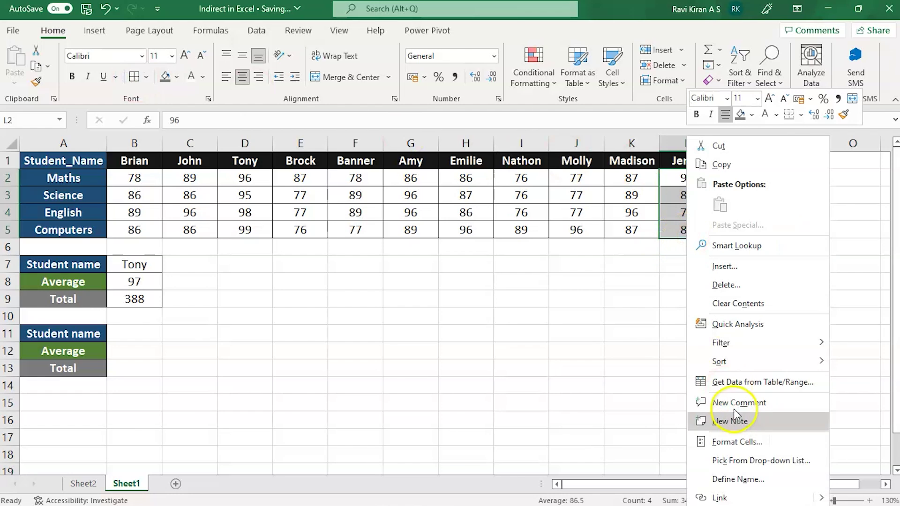
click(731, 479)
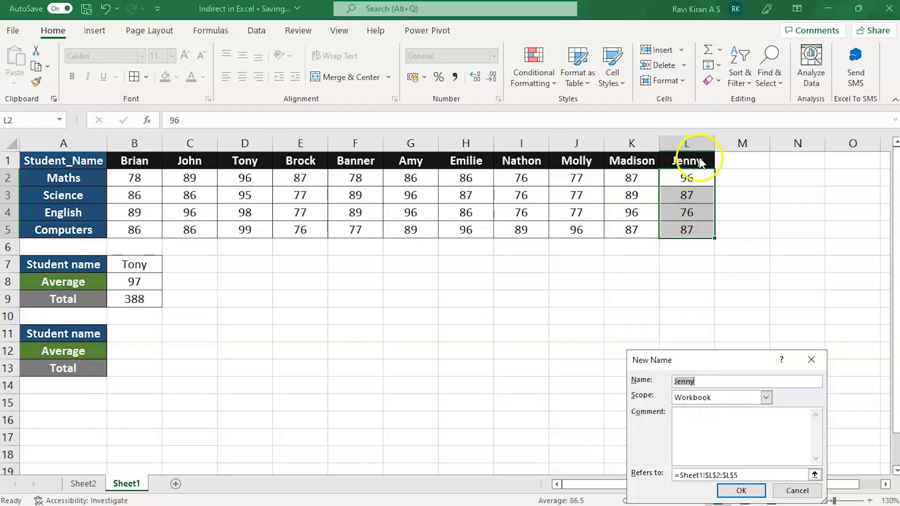
click(728, 491)
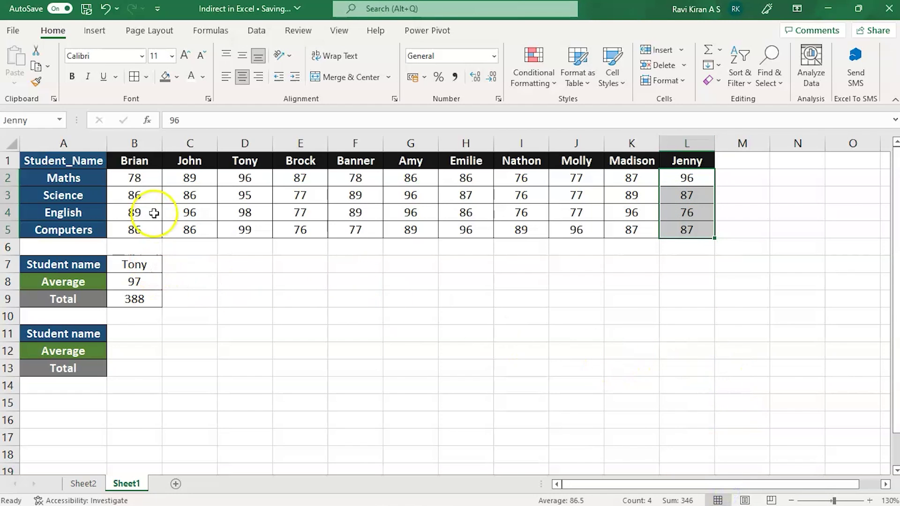
click(61, 120)
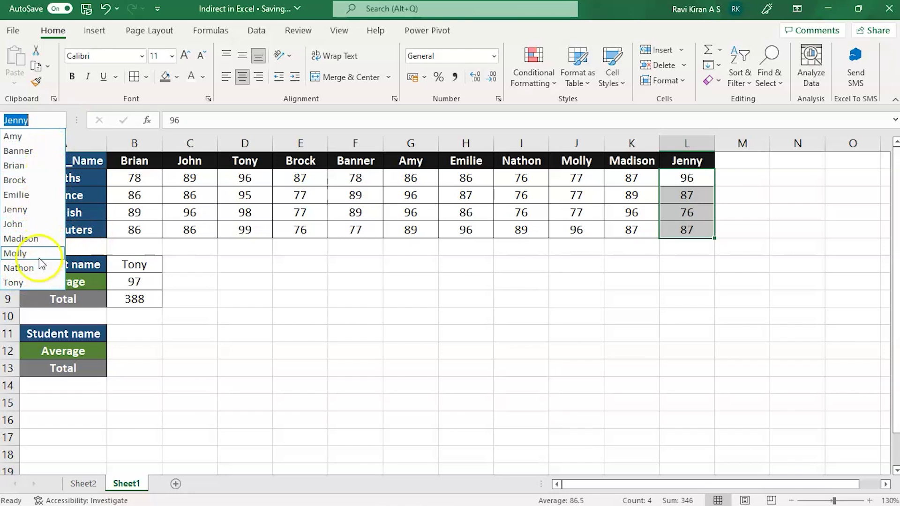
click(292, 406)
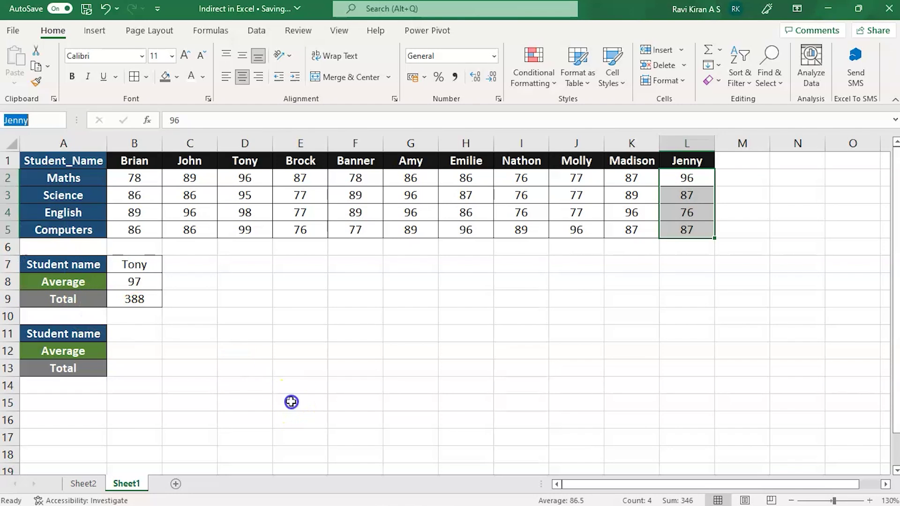
Step: Add List data validation to the Student name cell B11, with the student headers in B1:L1 as the source
click(134, 336)
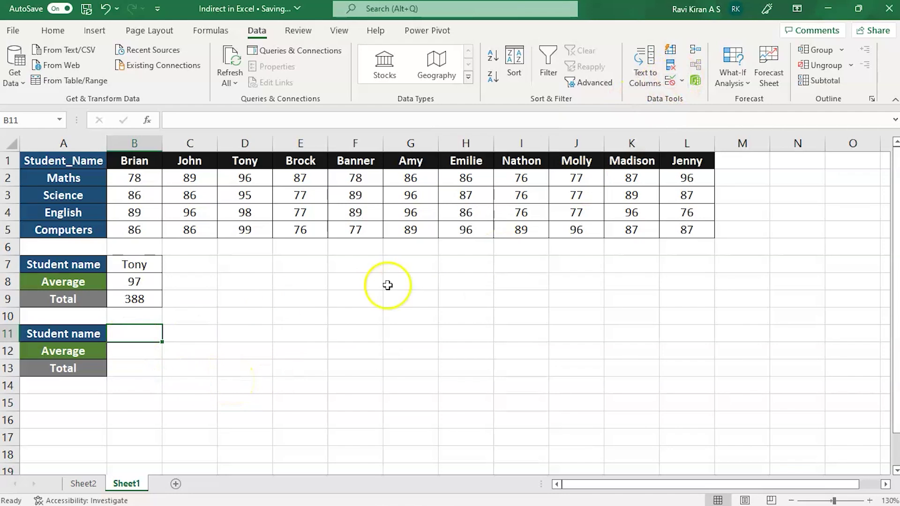
click(684, 83)
click(685, 96)
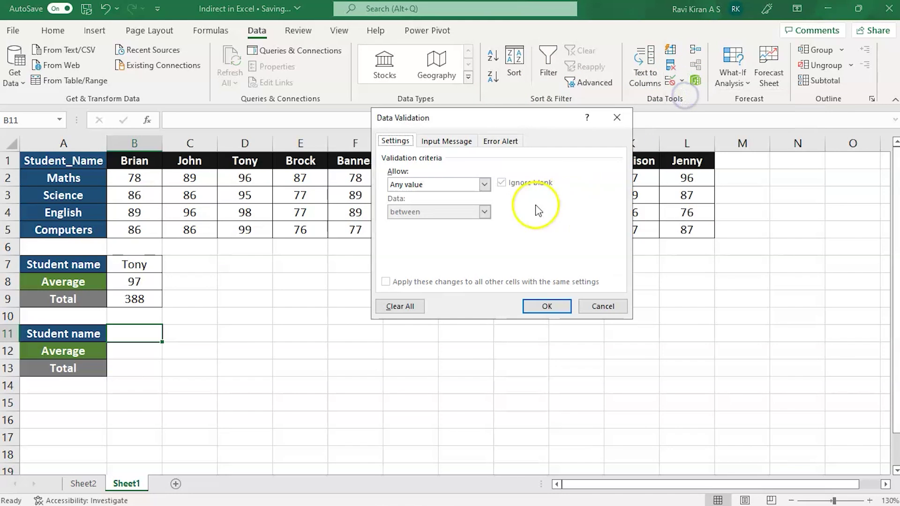
click(446, 183)
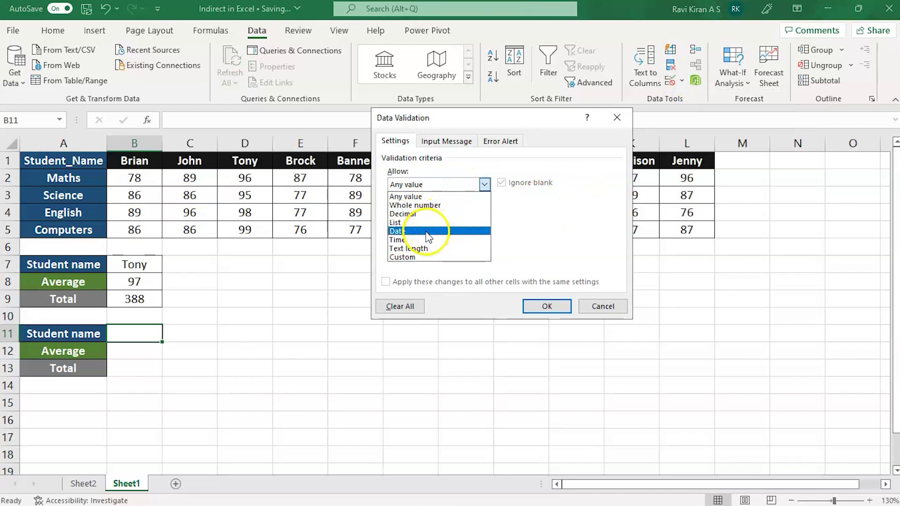
click(424, 222)
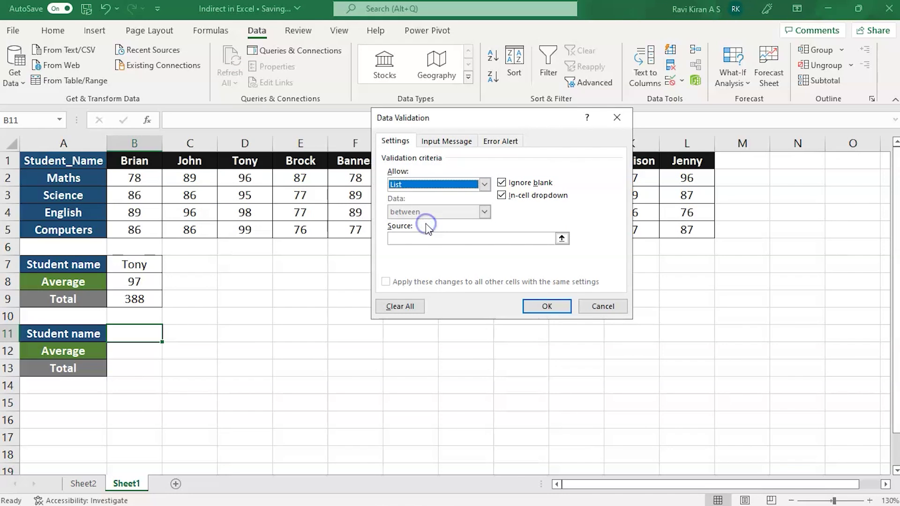
click(402, 238)
click(138, 161)
drag(137, 160, 704, 162)
click(539, 305)
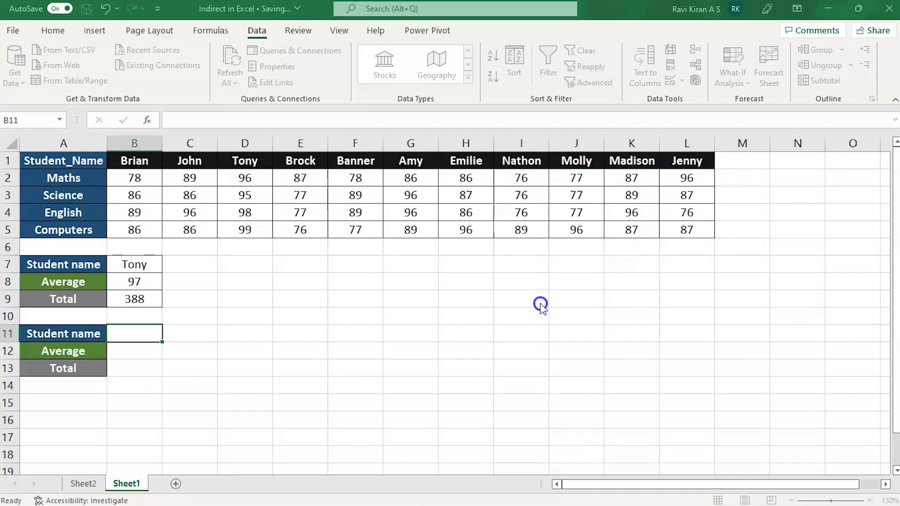
Step: Check the student names offered in the drop-down list of B11 without choosing one
click(167, 336)
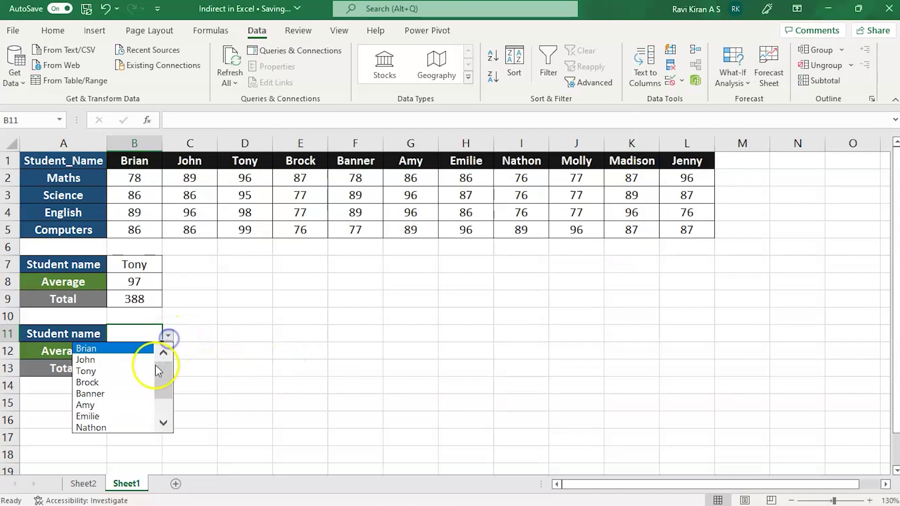
click(216, 337)
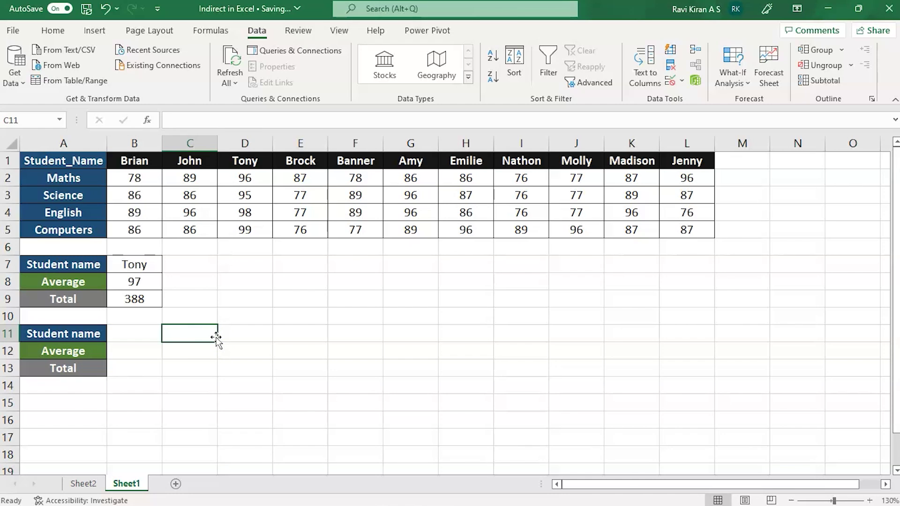
click(148, 336)
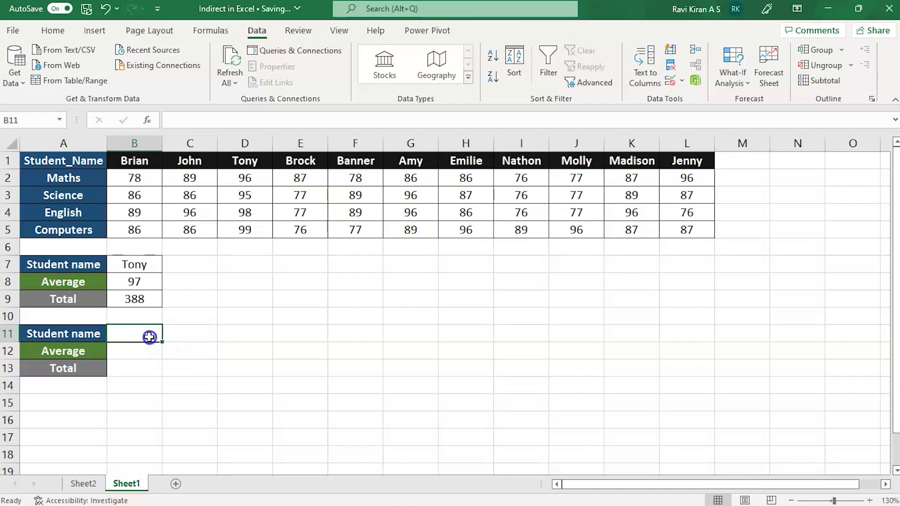
click(168, 337)
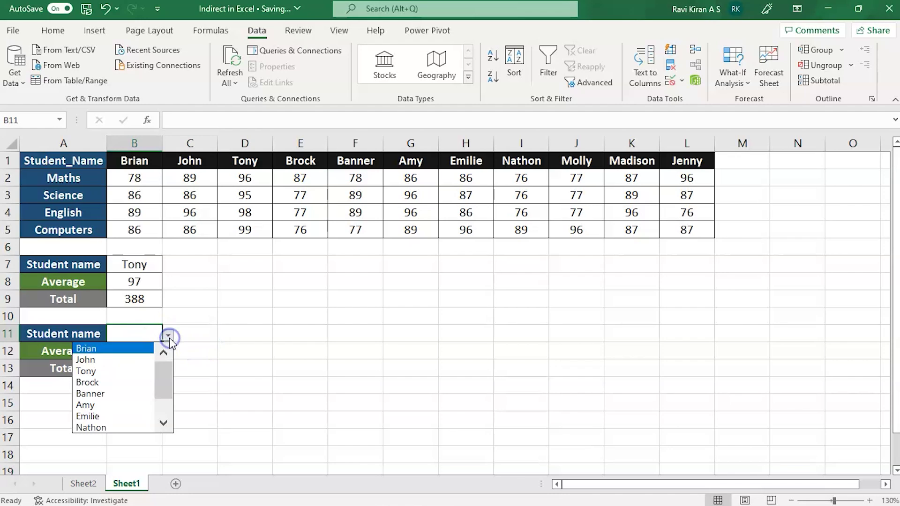
click(239, 360)
Step: Enter =AVERAGE(INDIRECT(B11)) in the Average cell B12
click(141, 352)
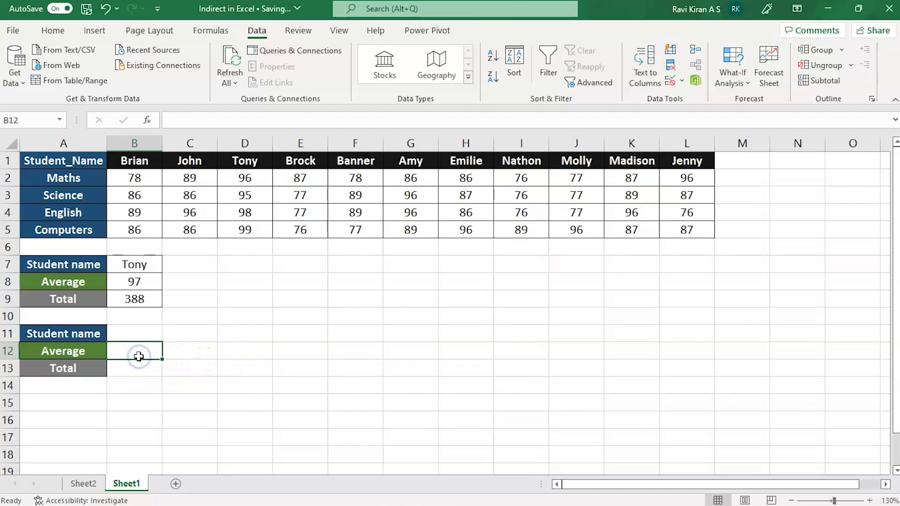
text(=)
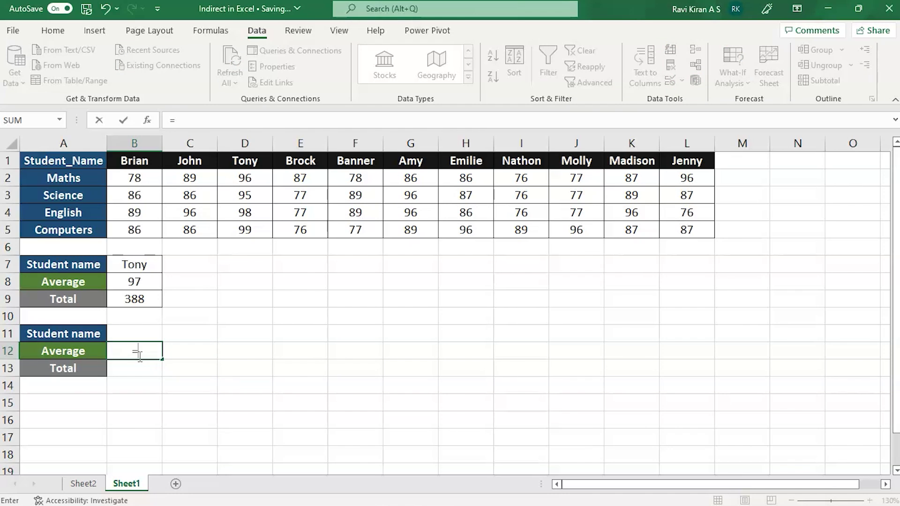
text(aver)
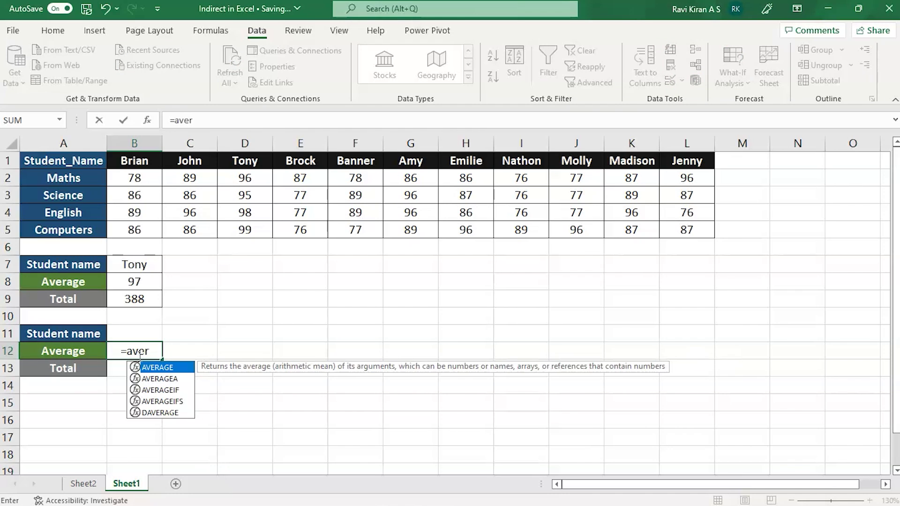
key(Tab)
text(In)
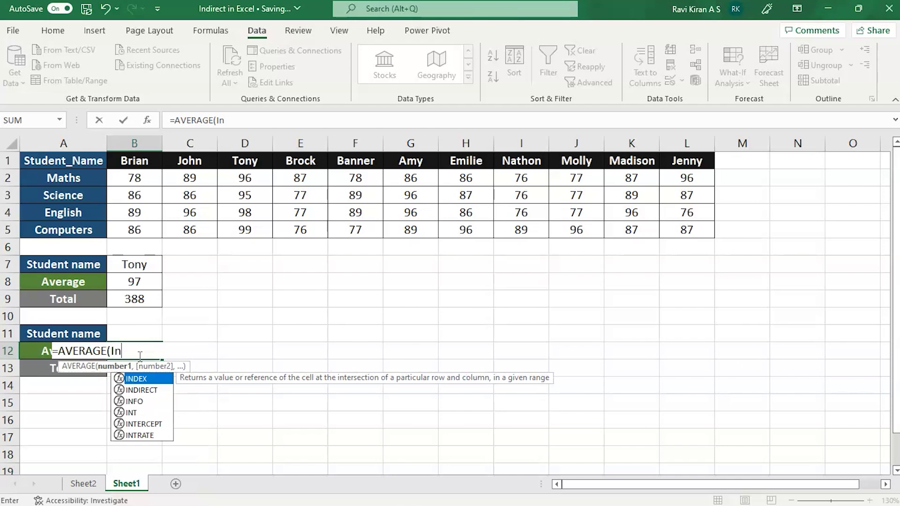
click(141, 391)
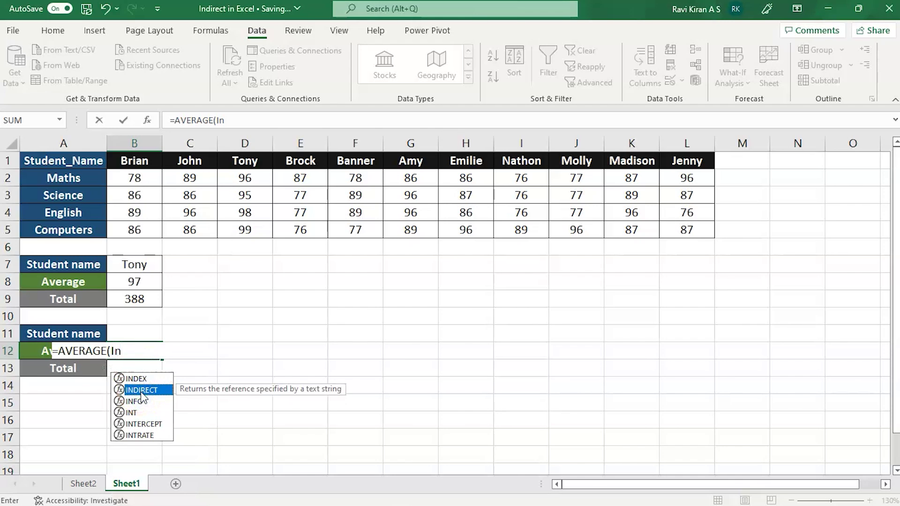
double_click(142, 392)
click(146, 331)
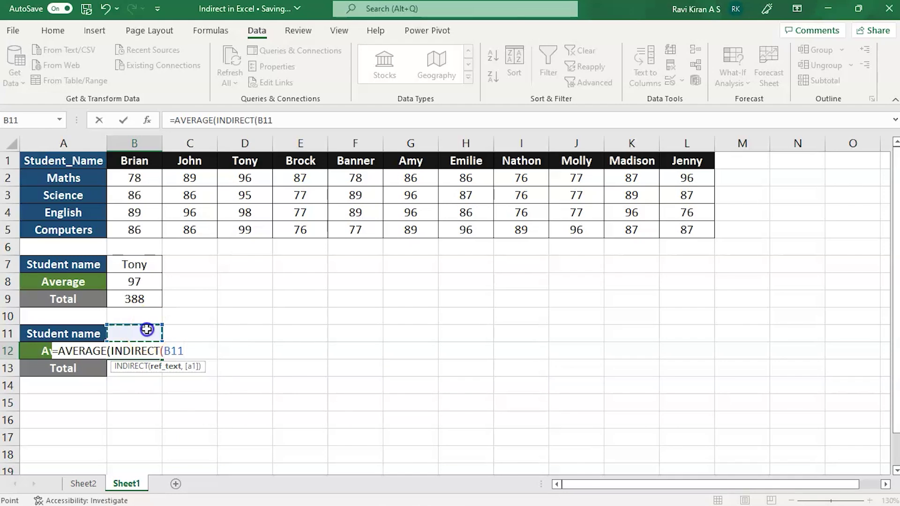
text())
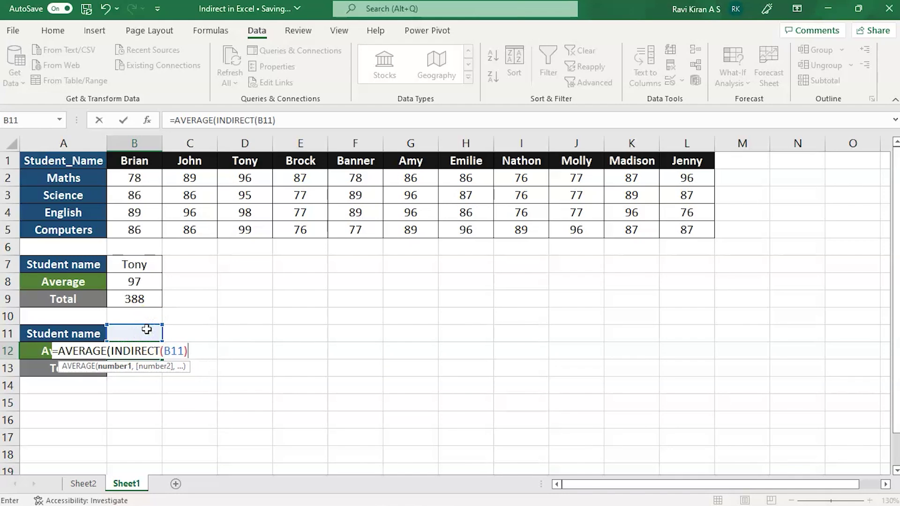
text())
key(Return)
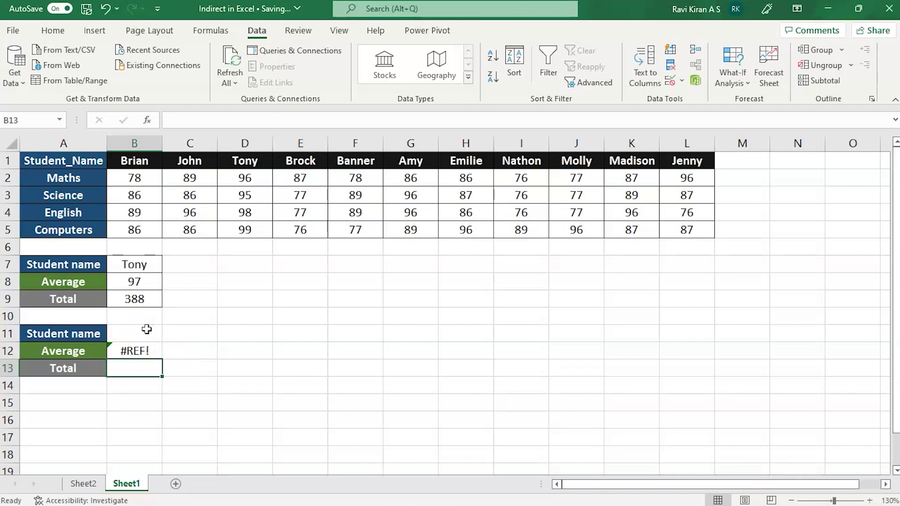
Step: Choose the student from column C in the Student name drop-down list in B11
click(141, 332)
click(168, 335)
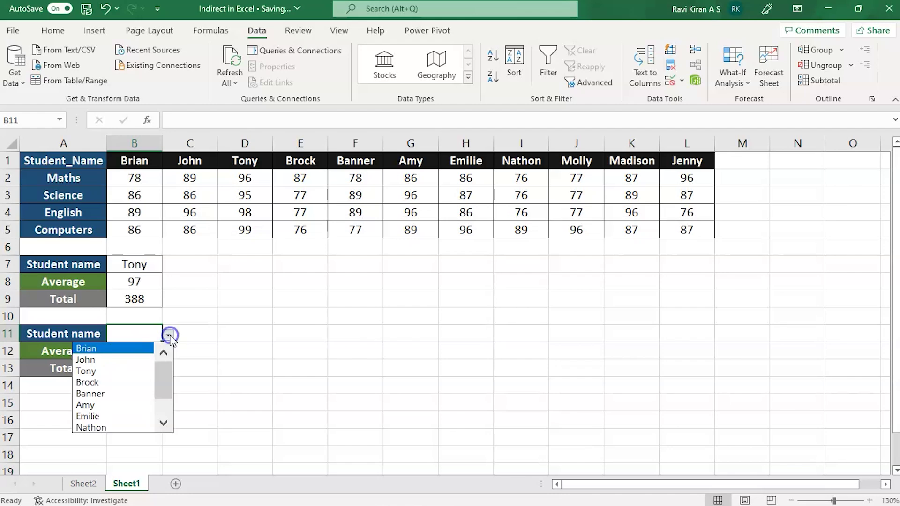
click(143, 360)
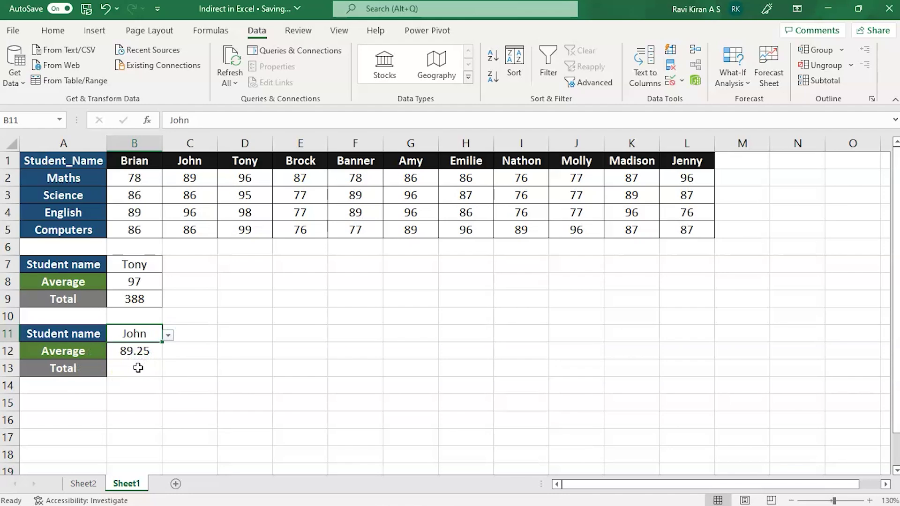
Step: Enter =SUM(INDIRECT(B11)) in the Total cell B13
click(138, 368)
text(=)
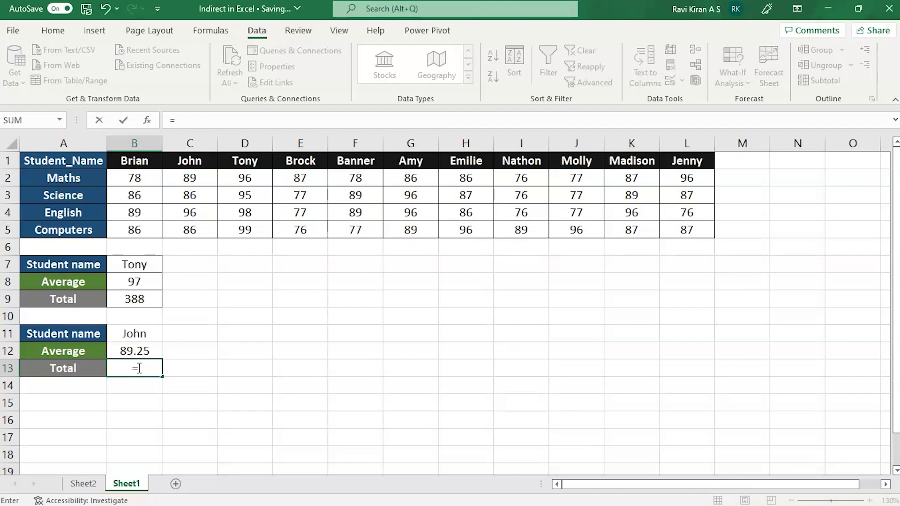
text(s)
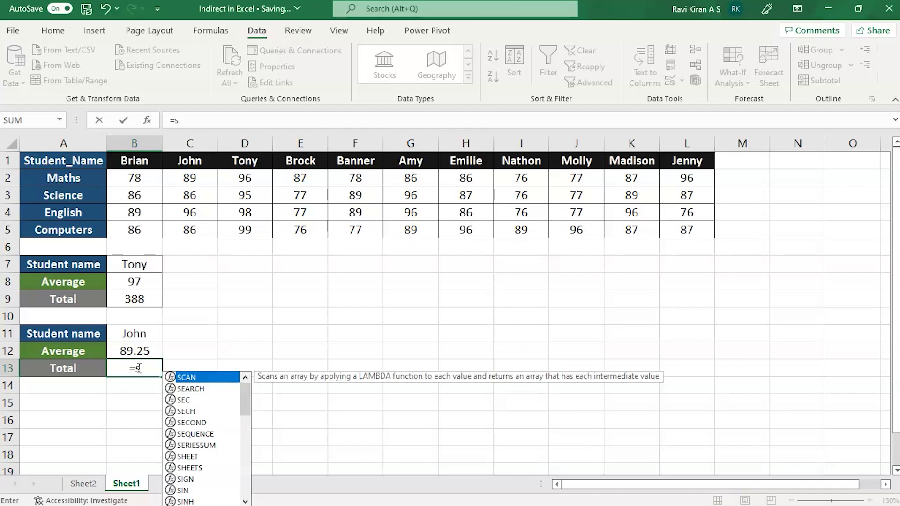
text(um)
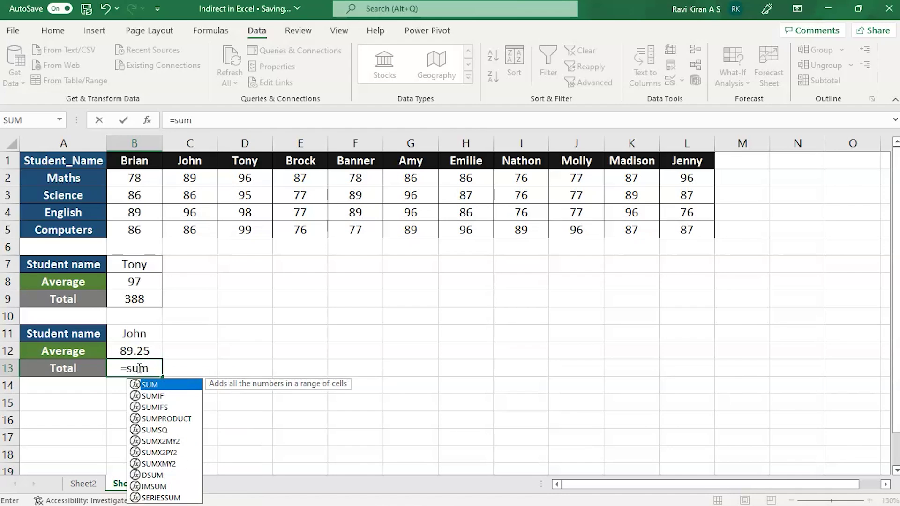
key(Tab)
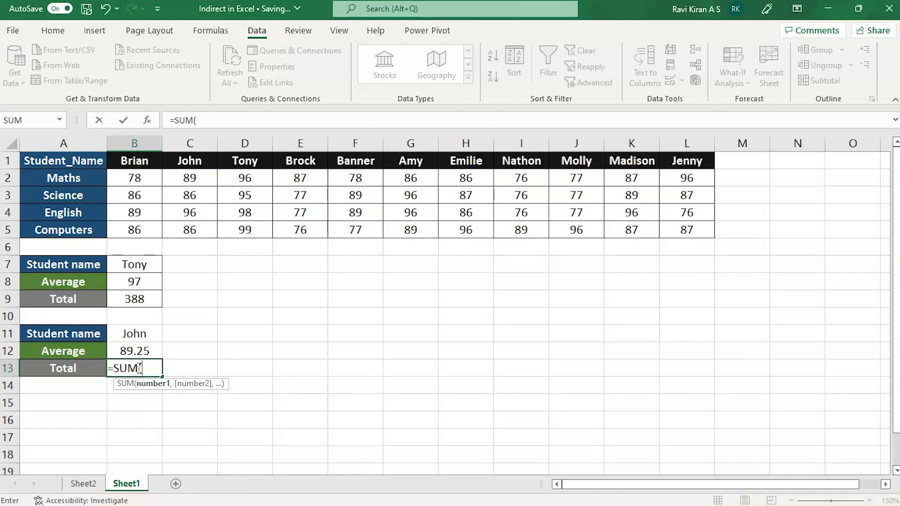
text(in)
key(Down)
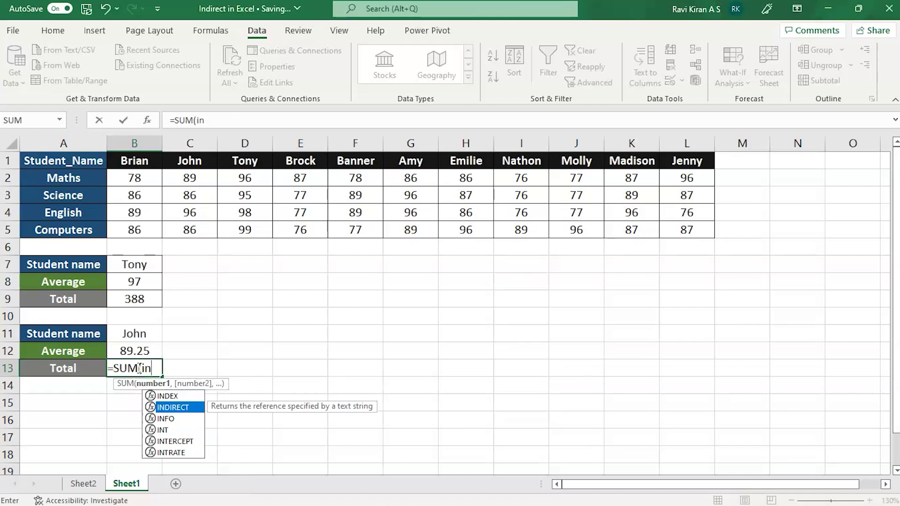
key(Tab)
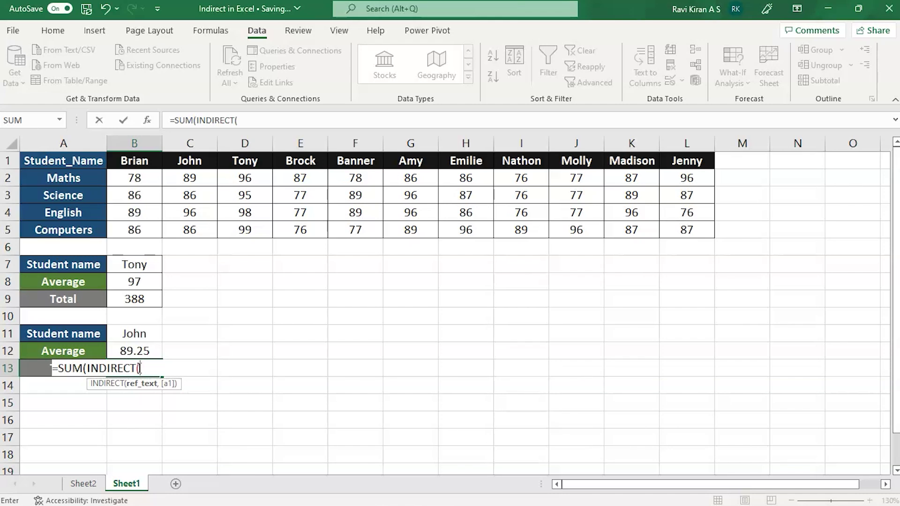
click(141, 333)
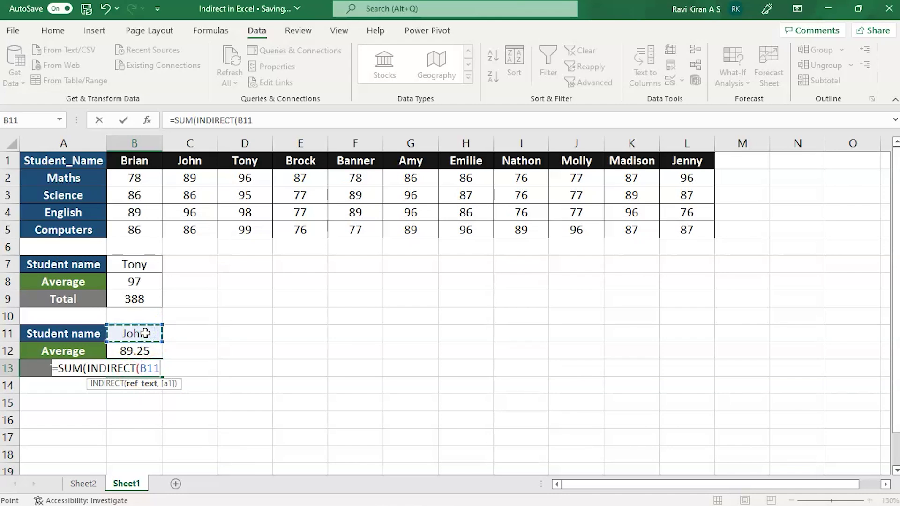
text())
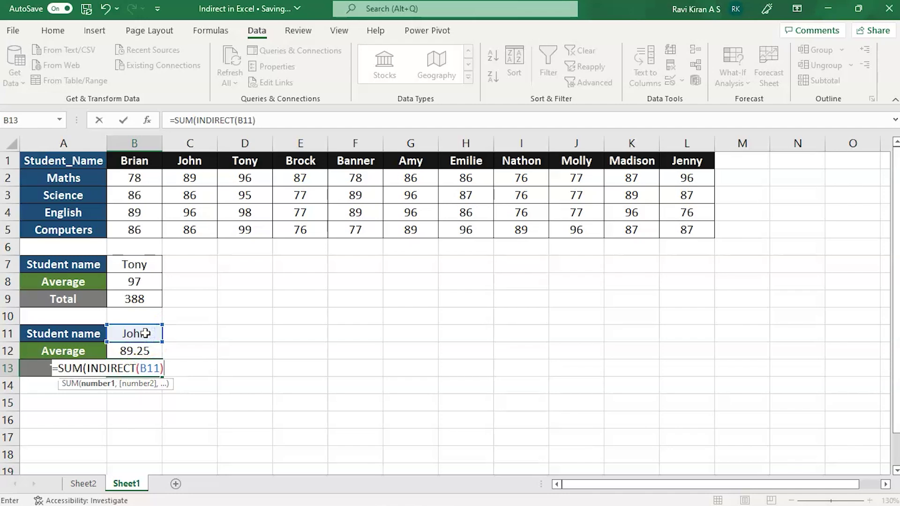
text())
key(Return)
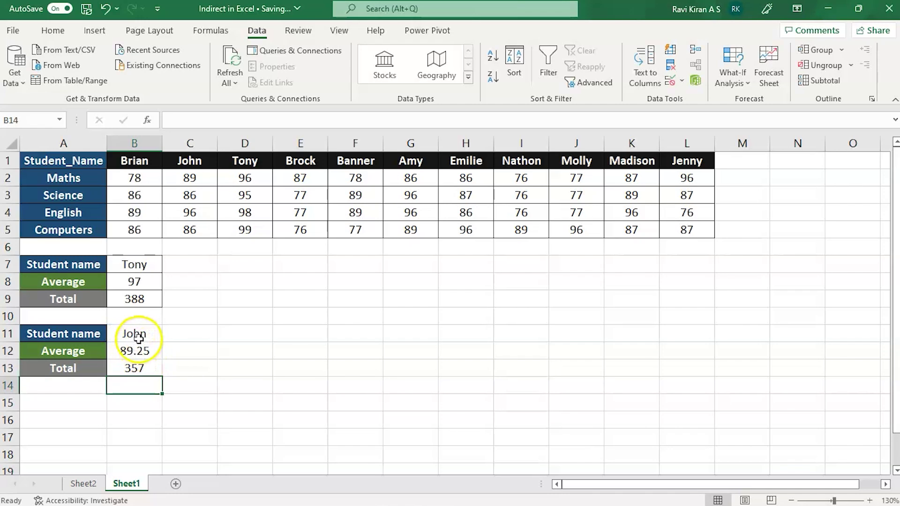
Step: Select the lookup result cells B11:B13 and bring up the cell formatting commands
drag(141, 333, 140, 364)
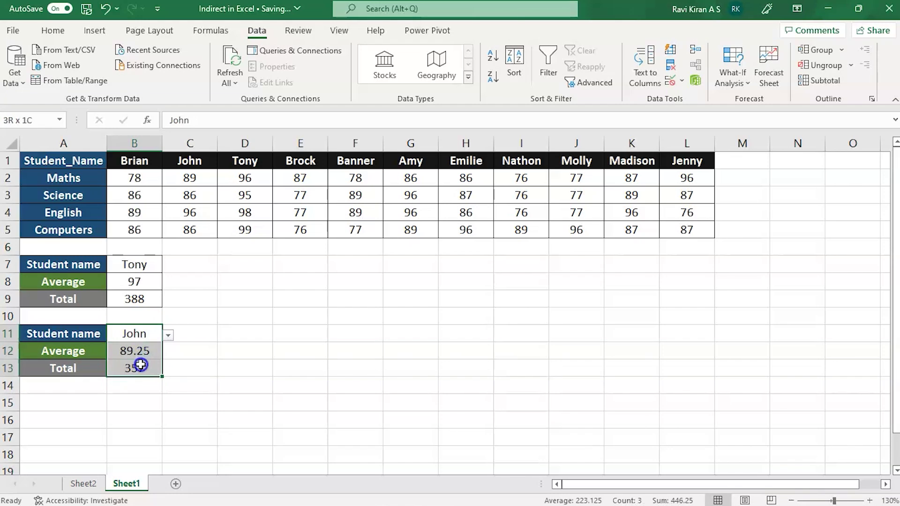
click(46, 36)
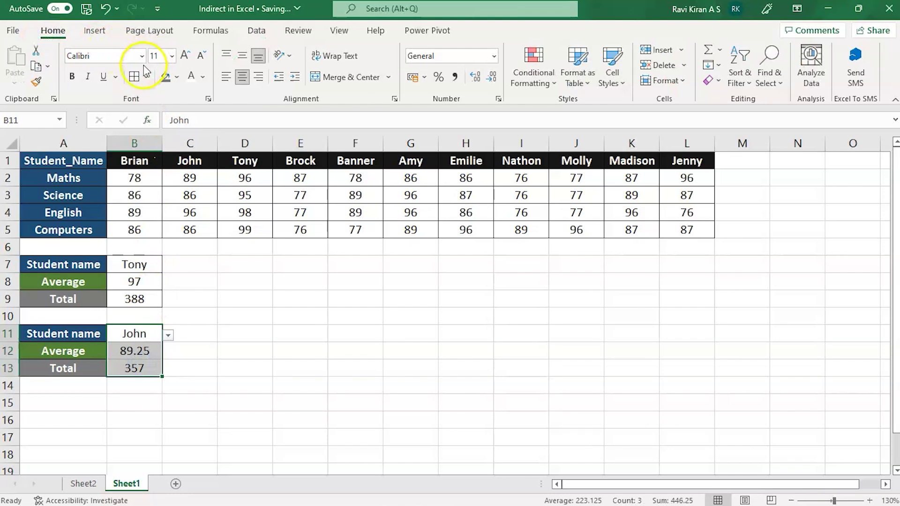